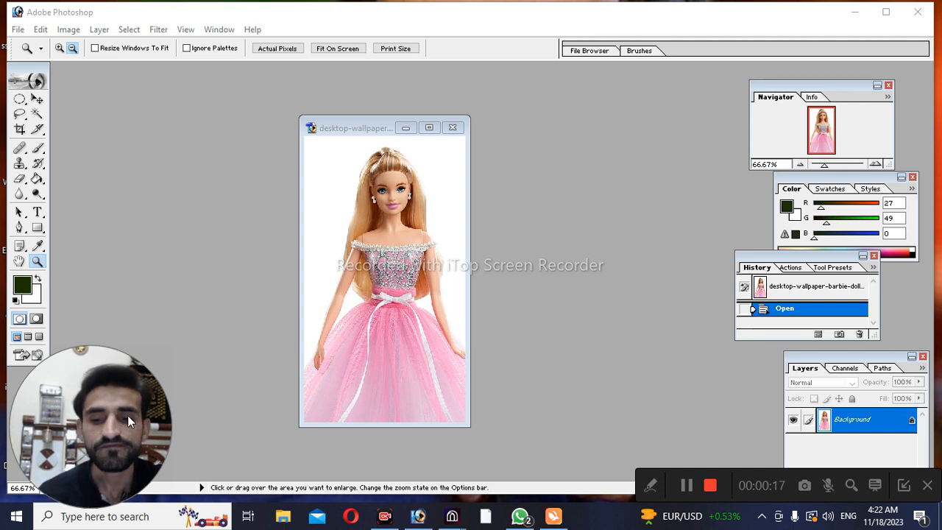
left_click_drag(734, 474, 738, 488)
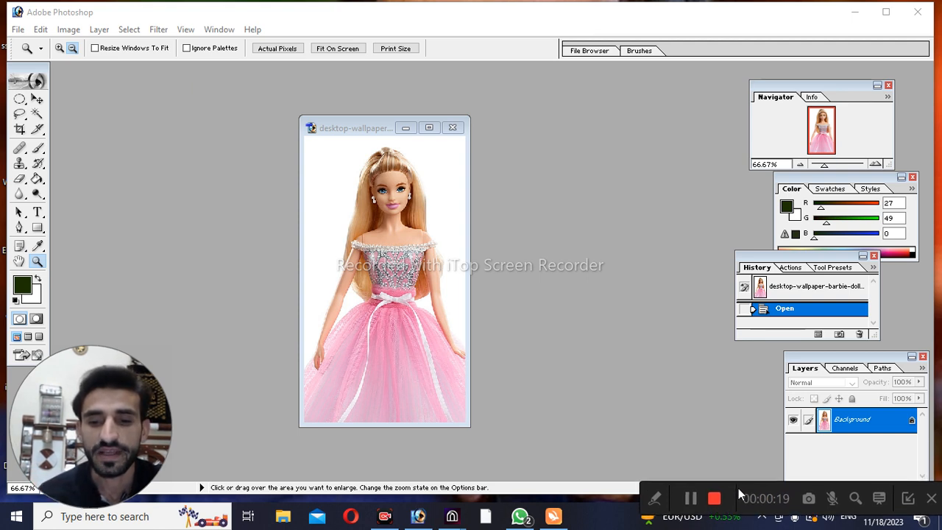
left_click(44, 155)
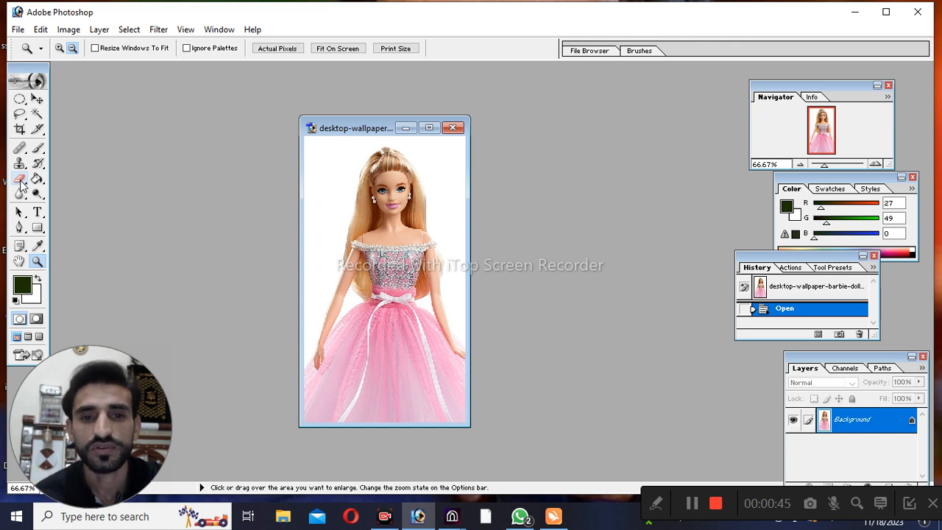
Step: Convert the doll image's Background into a regular layer named Layer 0 and maximize the image at 100% zoom
double_click(856, 425)
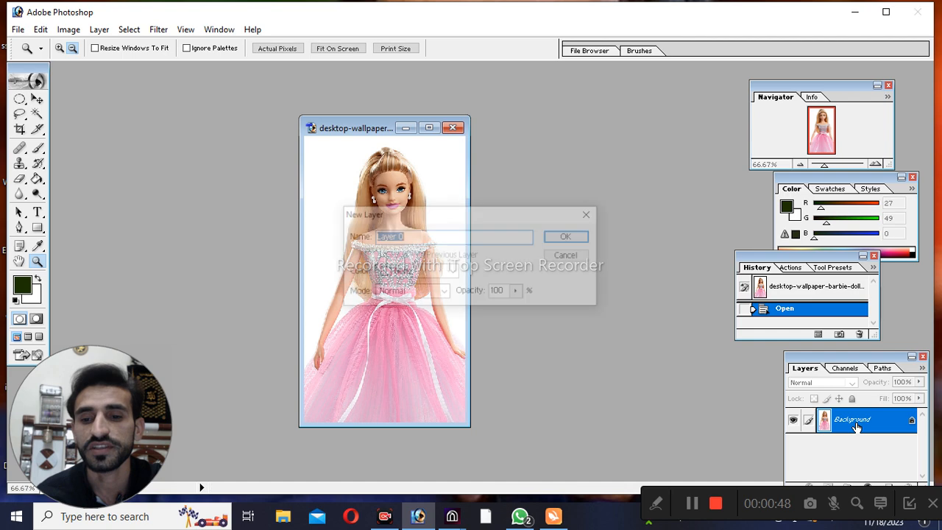
left_click(567, 236)
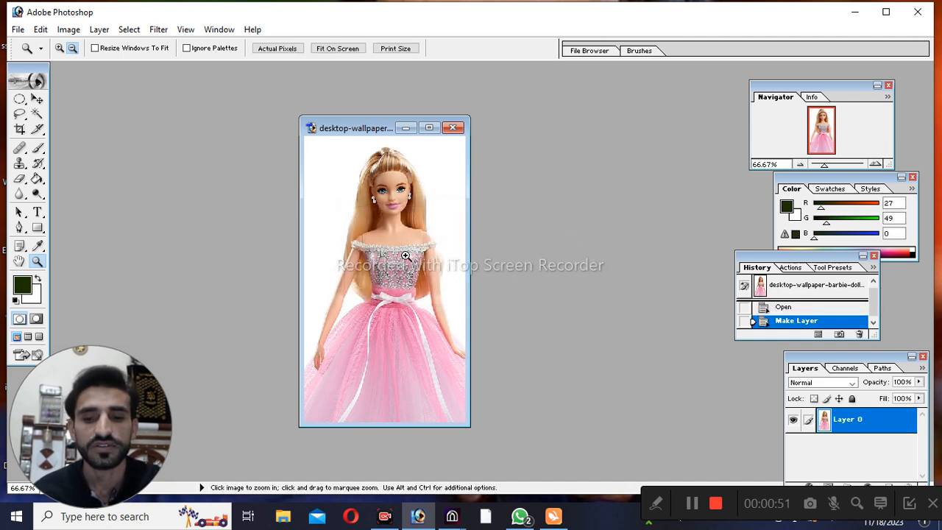
left_click(352, 241)
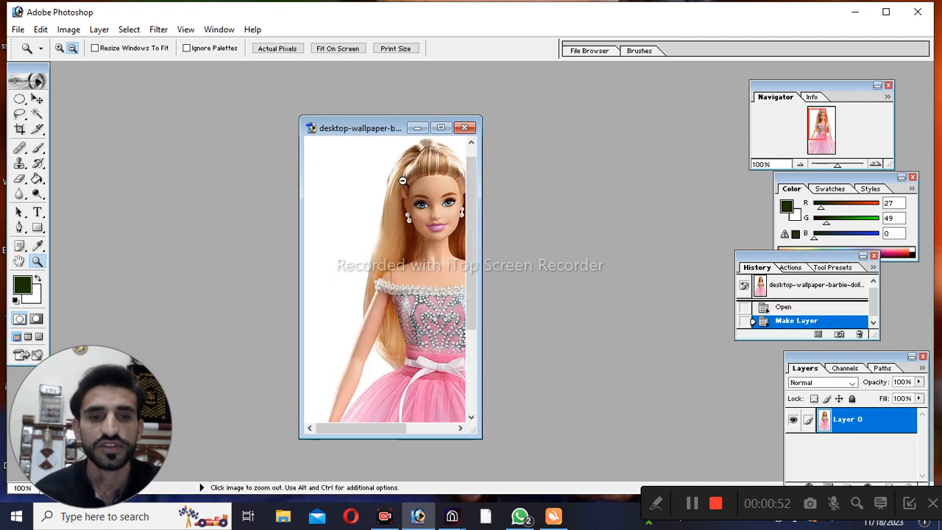
left_click(441, 127)
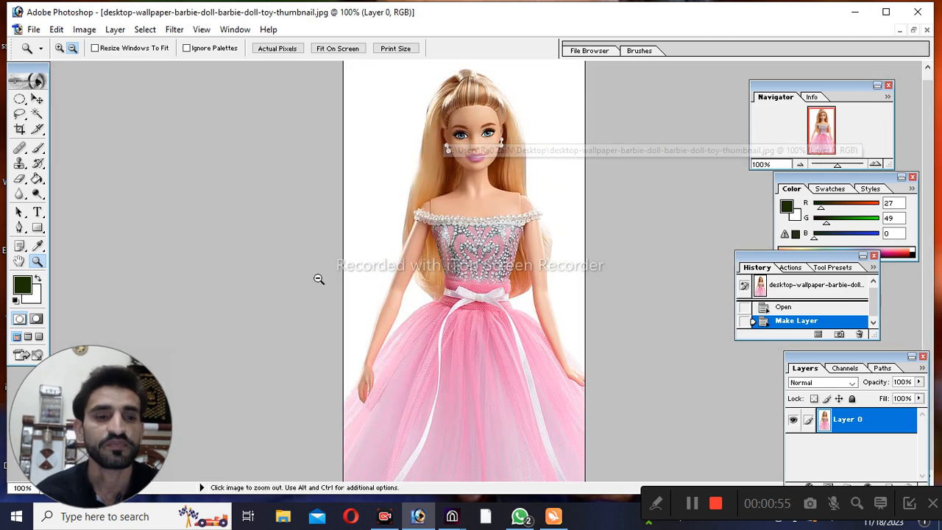
Step: Select the white background around the doll with the Magic Wand at a tolerance of 32
left_click(37, 179)
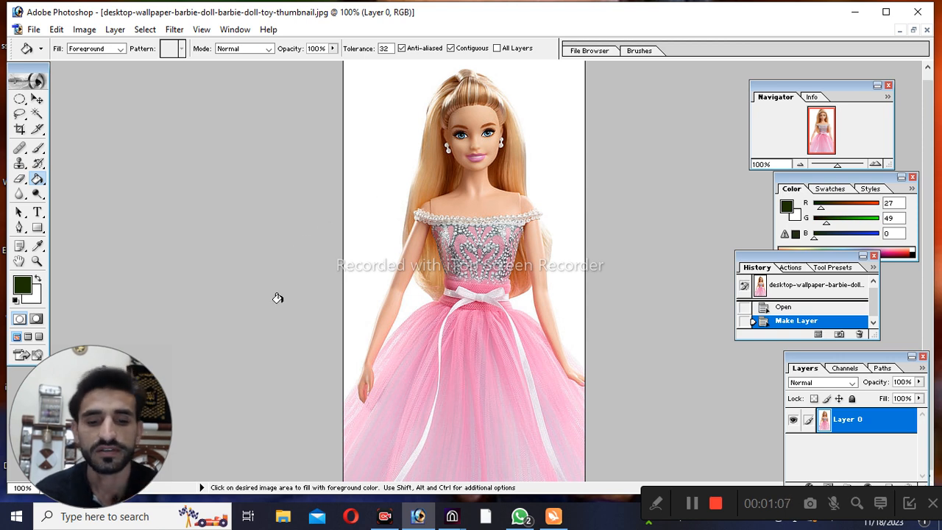
left_click(36, 114)
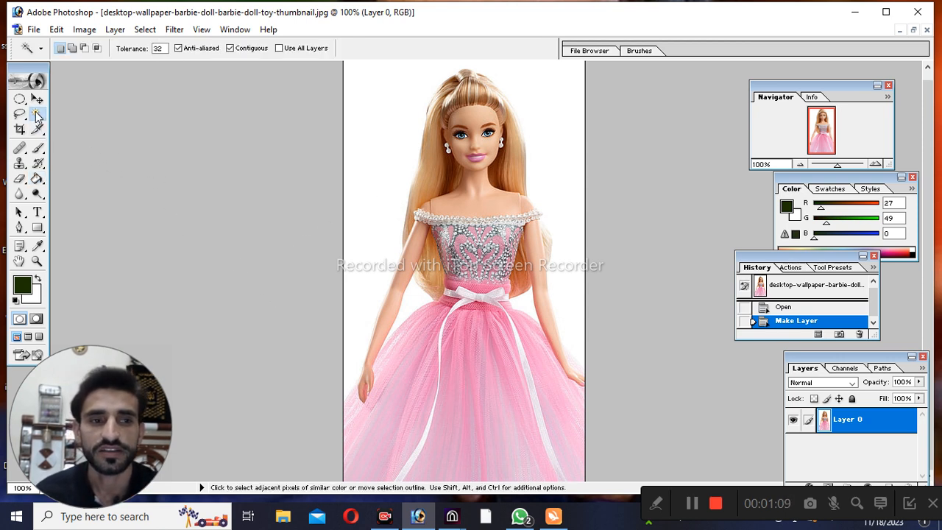
left_click(379, 137)
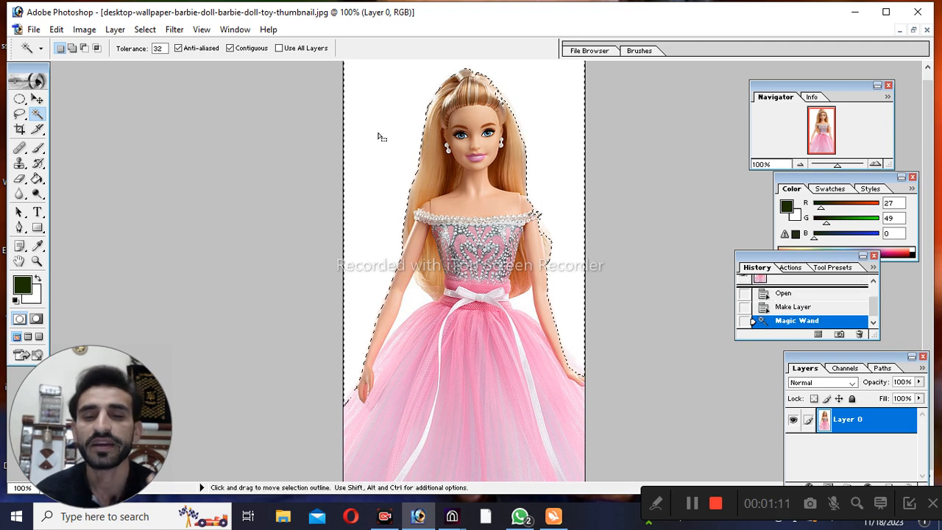
Step: Activate the Paint Bucket tool and set the foreground color to yellow with red 255, green 255 and blue 0
left_click(36, 180)
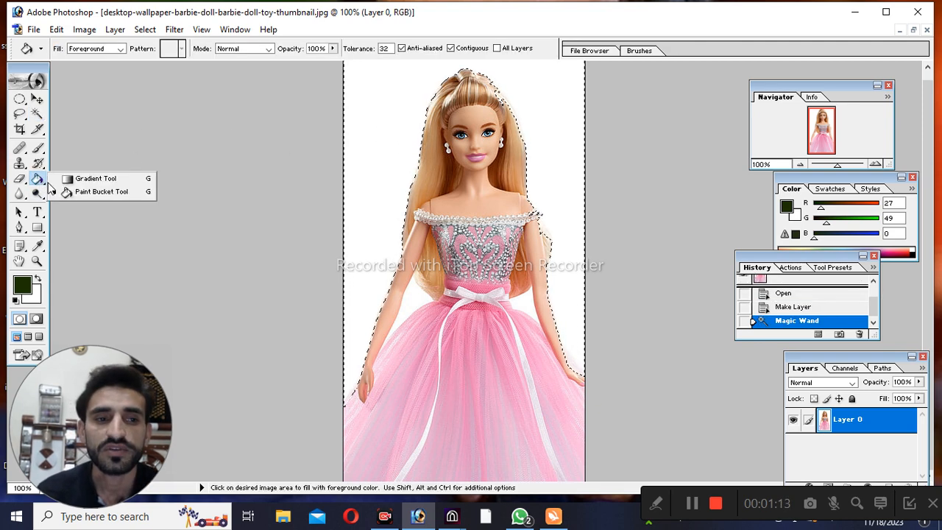
left_click(85, 193)
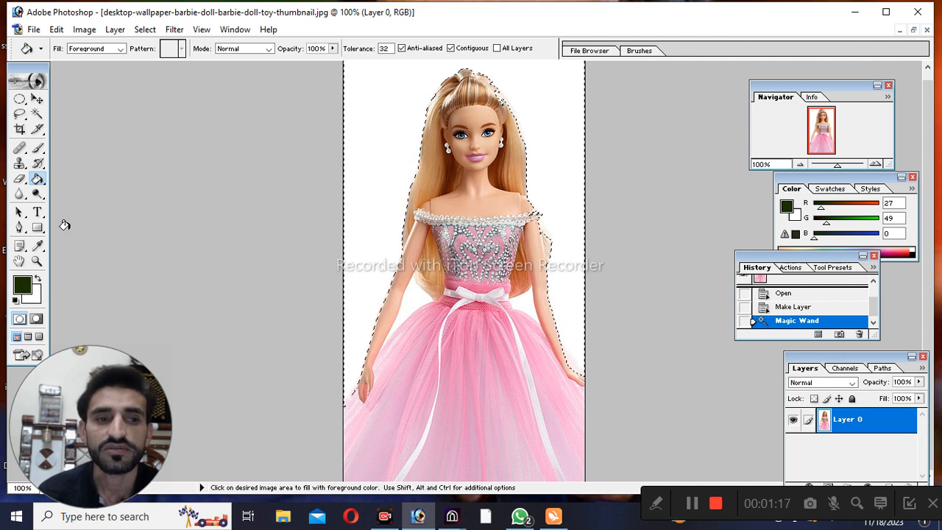
left_click(35, 278)
left_click(35, 278)
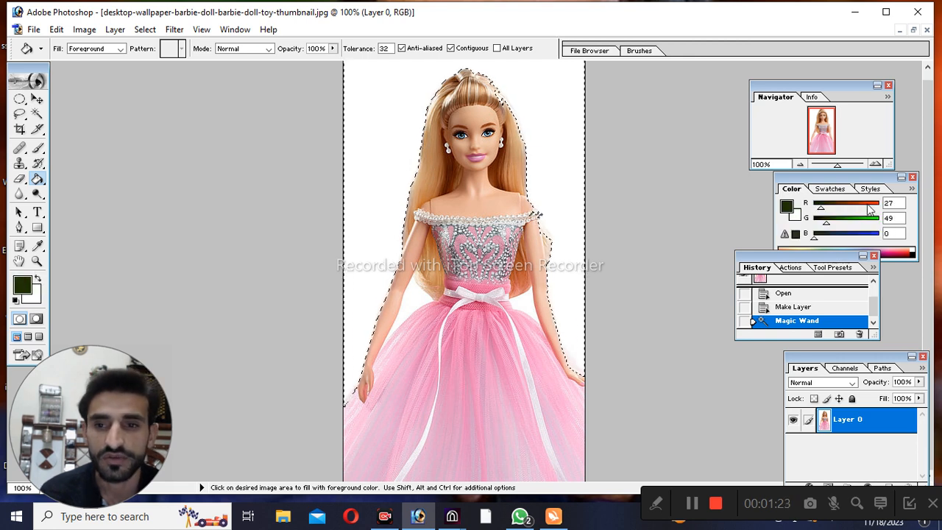
left_click_drag(865, 208, 882, 225)
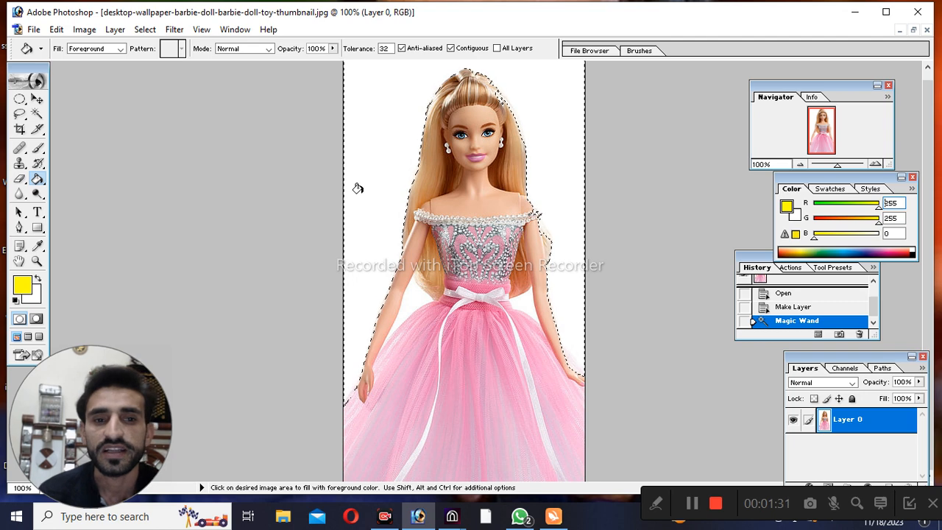
Step: Try filling the selected background around the doll with yellow, undo the fill and deselect
left_click(373, 187)
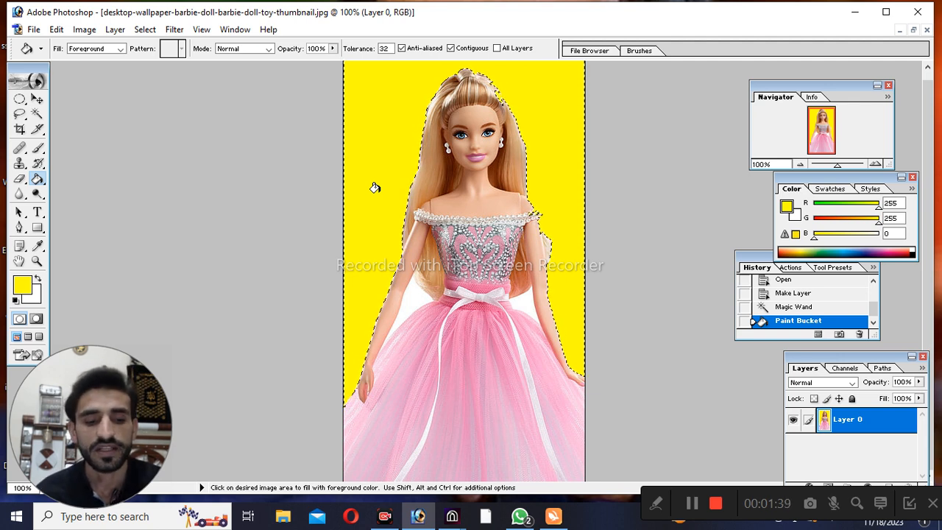
key("ctrl+z")
key("ctrl+d")
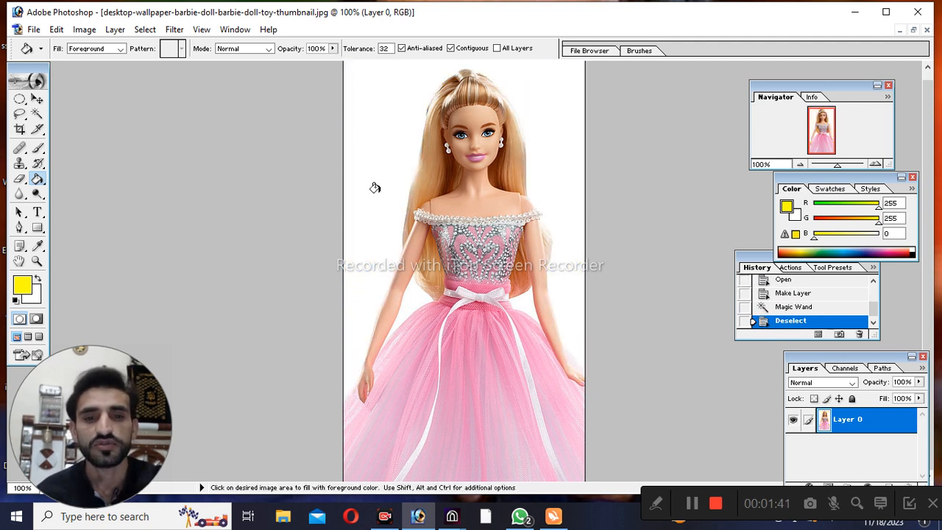
Step: Try a diagonal yellow-to-white linear gradient on the doll layer, undo it and look over the gradient presets
mouse_move(37, 184)
left_mouse_down()
mouse_move(58, 193)
mouse_move(81, 179)
left_mouse_up()
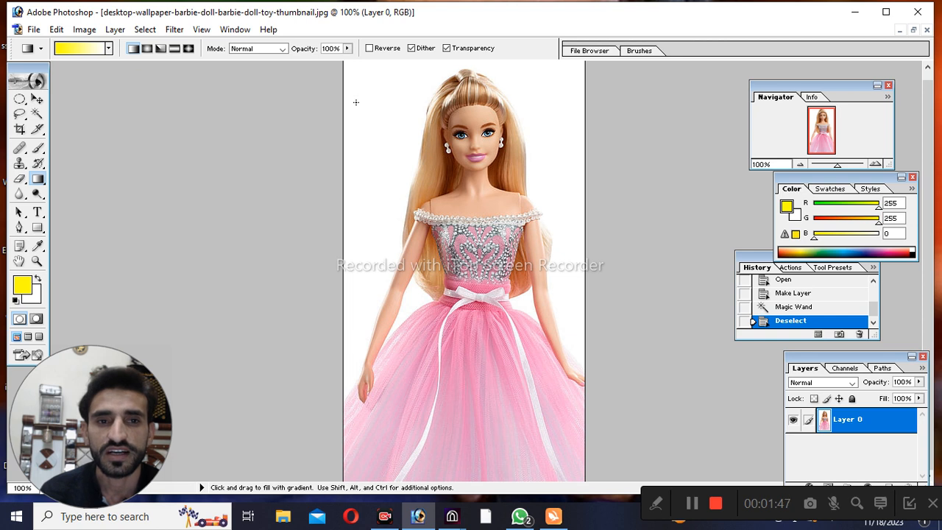
left_click_drag(344, 114, 407, 190)
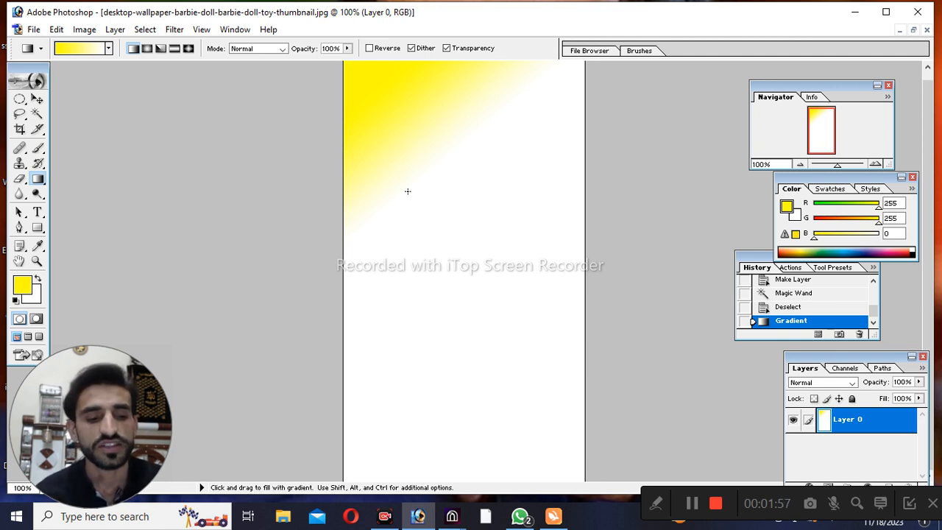
key("ctrl+z")
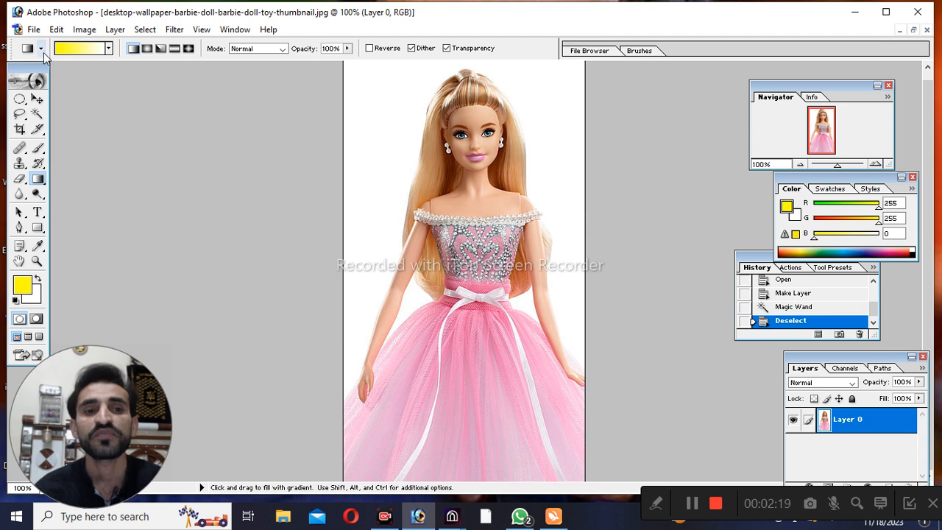
left_click(108, 49)
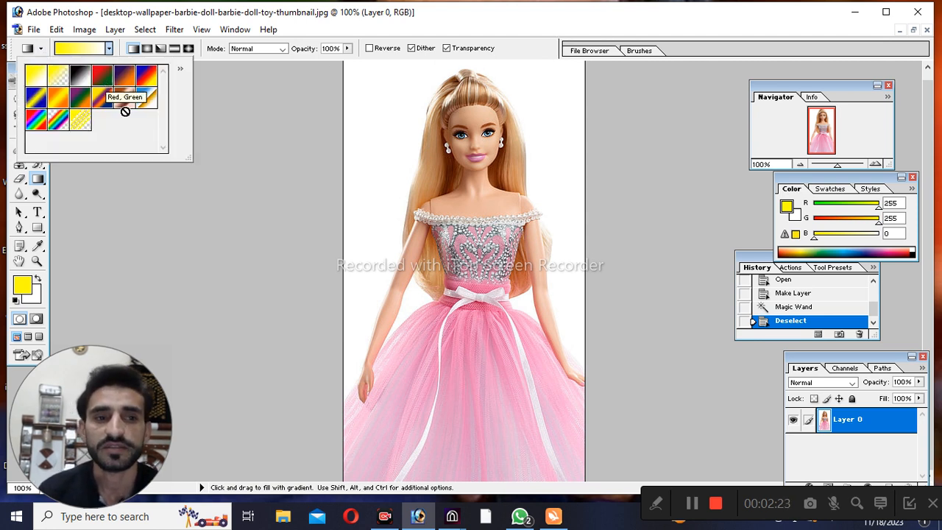
left_click(166, 176)
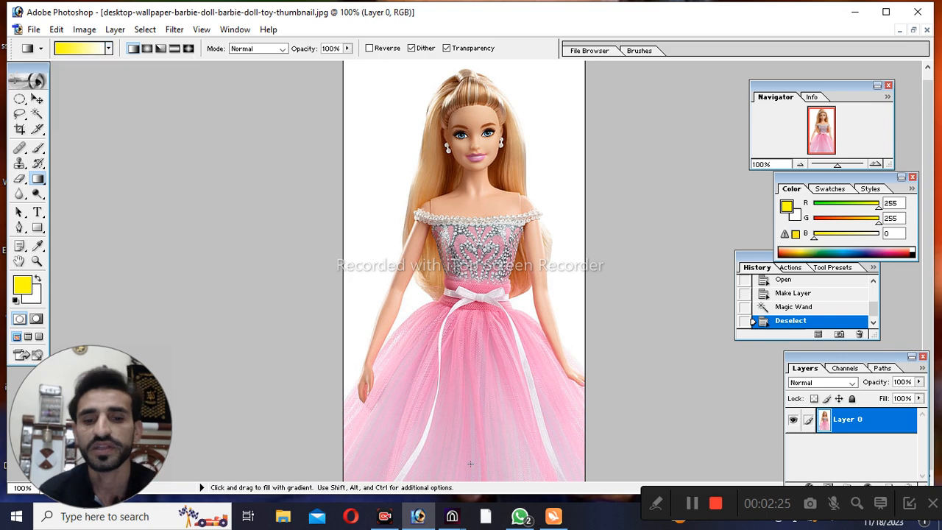
Step: Create a white RGB document from the 2 x 3 inch preset at 300 pixels/inch and move its window clear of the toolbox
key("ctrl+n")
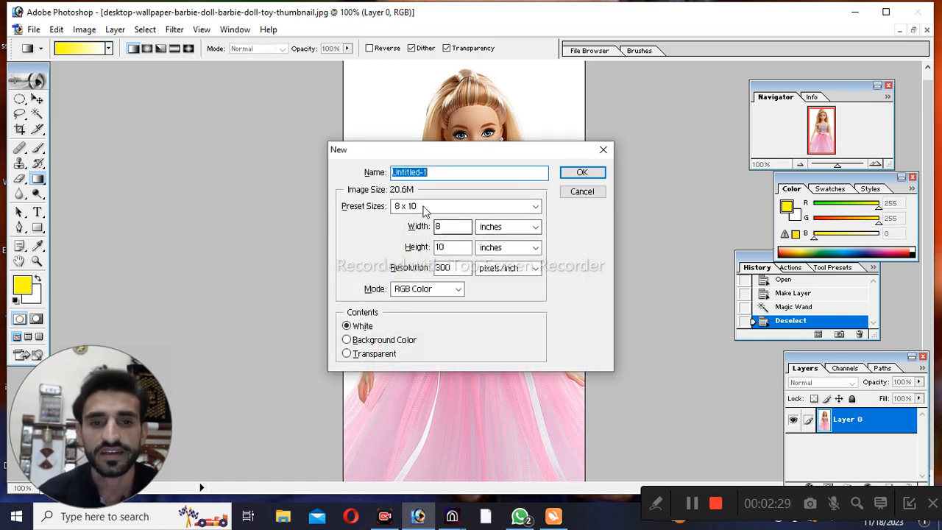
left_click(440, 209)
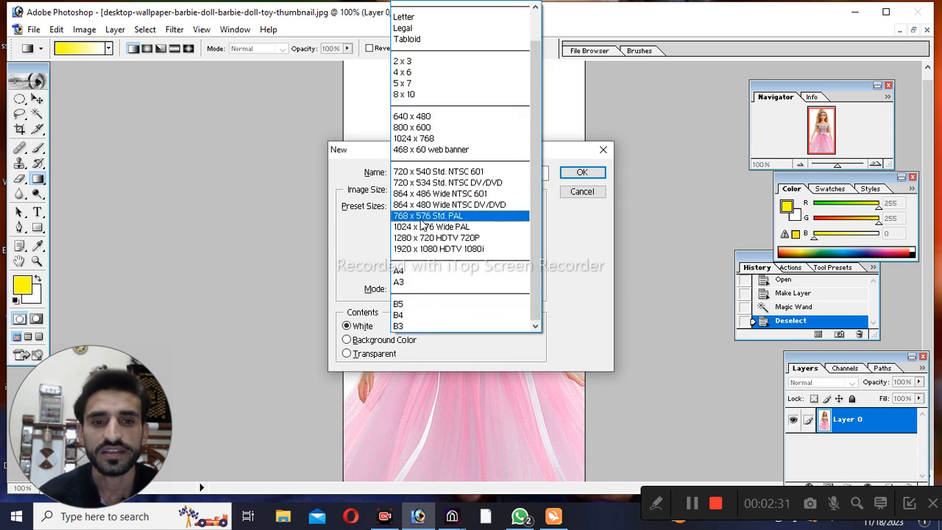
left_click(431, 61)
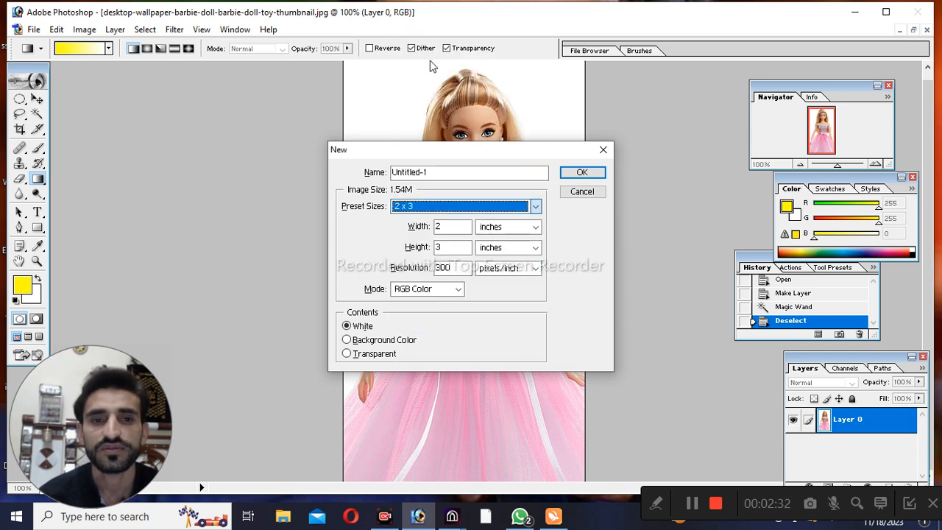
left_click(582, 172)
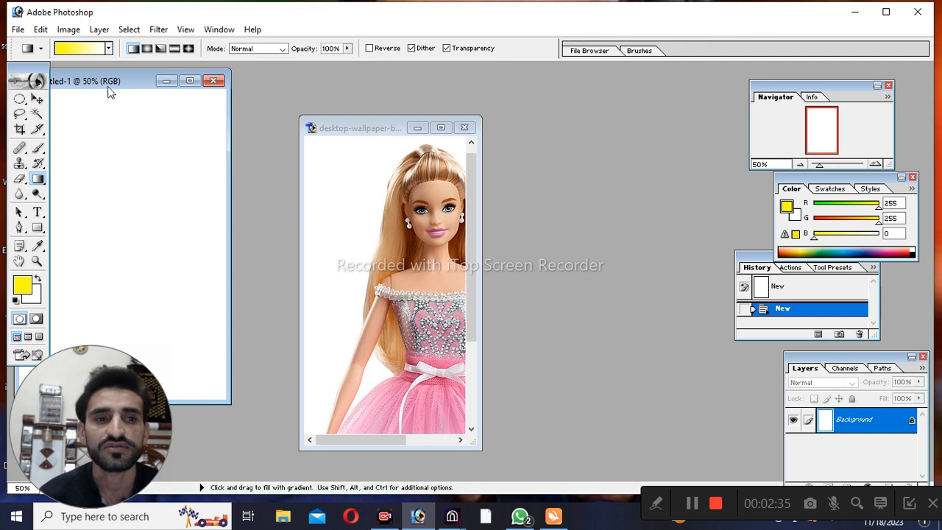
left_click_drag(109, 85, 466, 85)
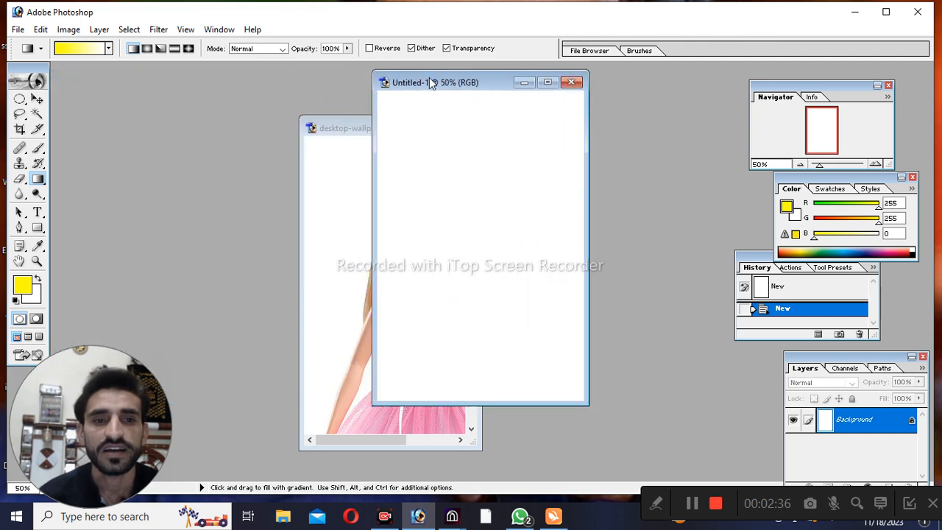
Step: Rotate the new document's canvas 90° clockwise and reposition its window
left_click(65, 31)
mouse_move(126, 167)
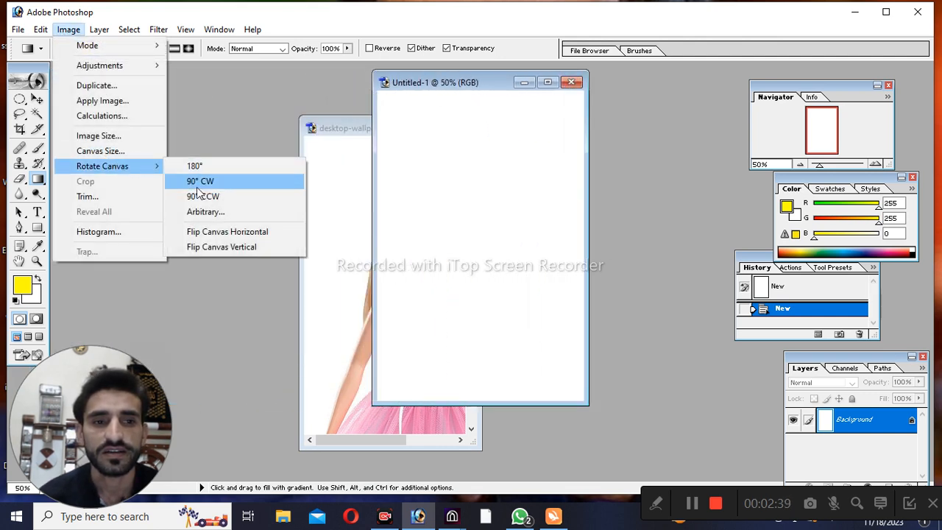
left_click(197, 183)
left_click_drag(526, 86, 417, 133)
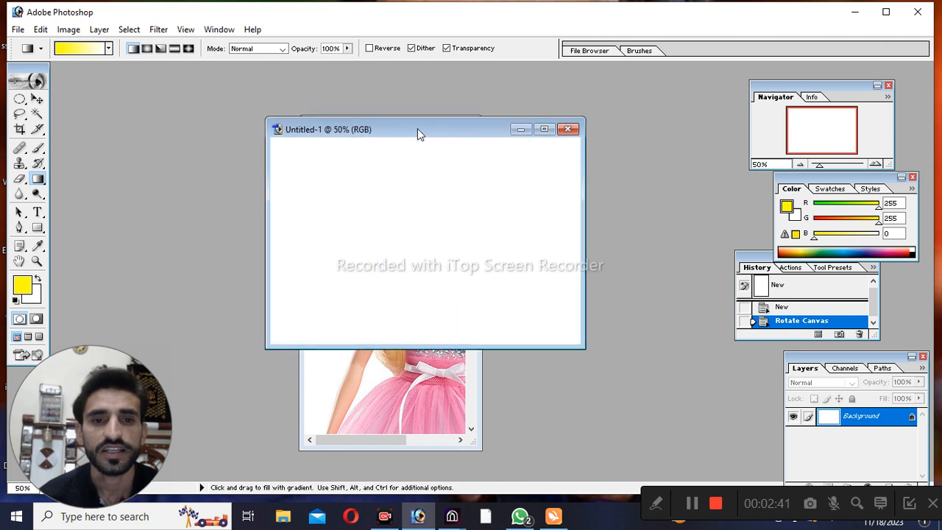
Step: Fill the blank canvas with the blue, red and yellow preset as a diagonal linear gradient
left_click(108, 48)
left_click(146, 75)
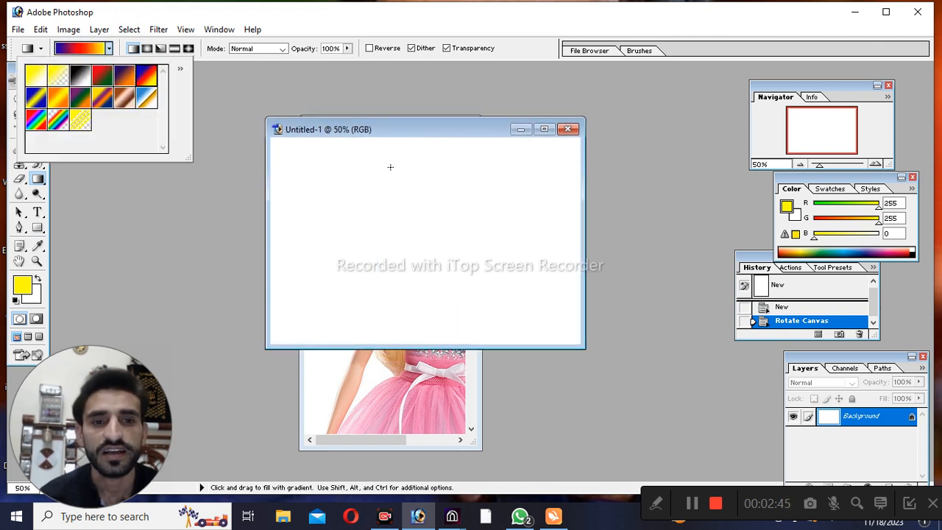
left_click_drag(390, 167, 297, 269)
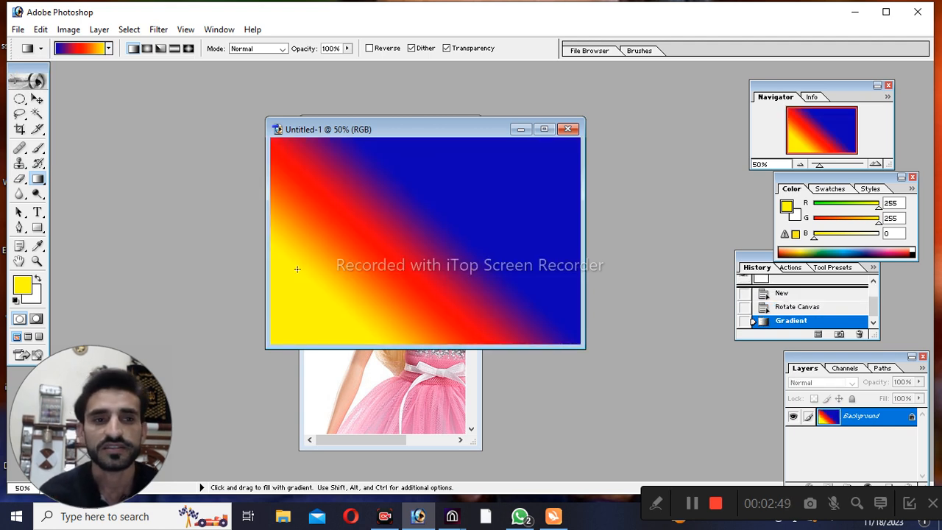
Step: Fill the canvas with the purple, green and orange preset as a diagonal linear gradient
left_click(109, 49)
left_click(78, 101)
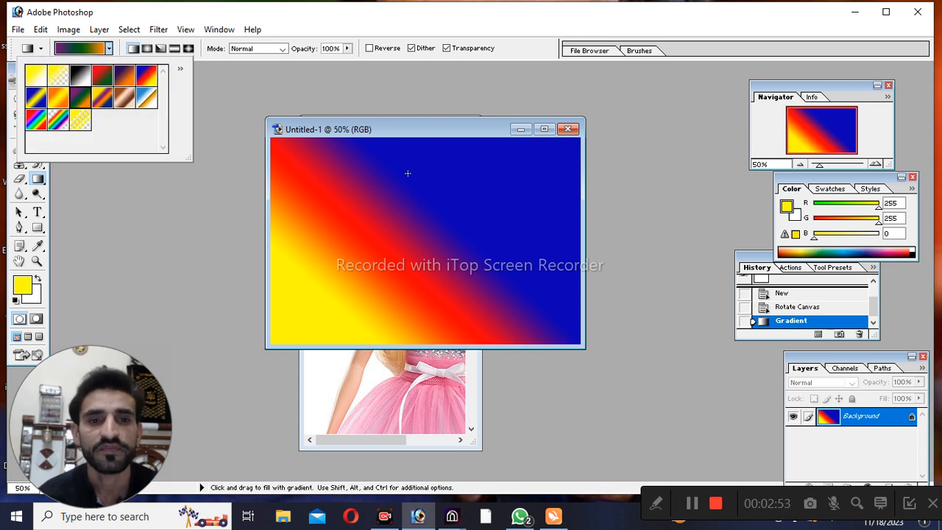
left_click_drag(407, 173, 318, 274)
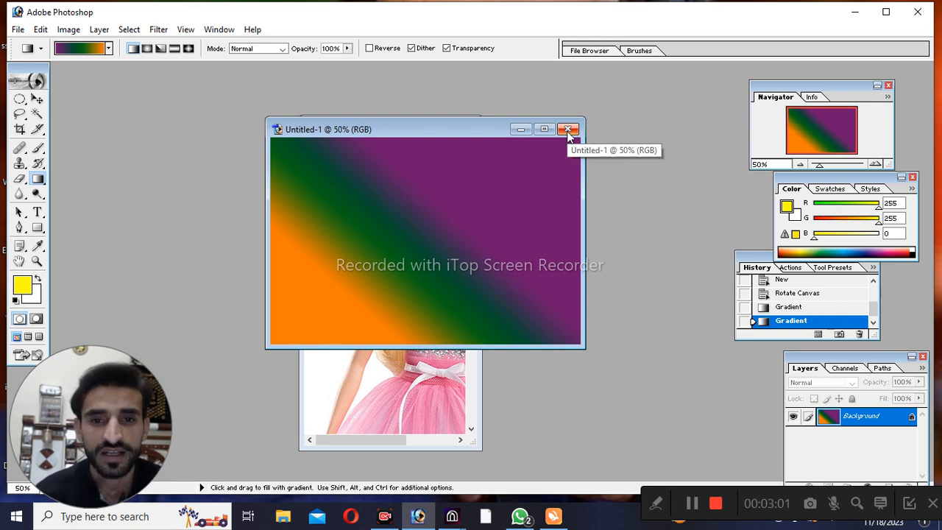
Step: Move the gradient document's window aside and erase three short strokes near the middle of its canvas with the Eraser tool
left_click_drag(434, 129, 590, 206)
left_click(20, 180)
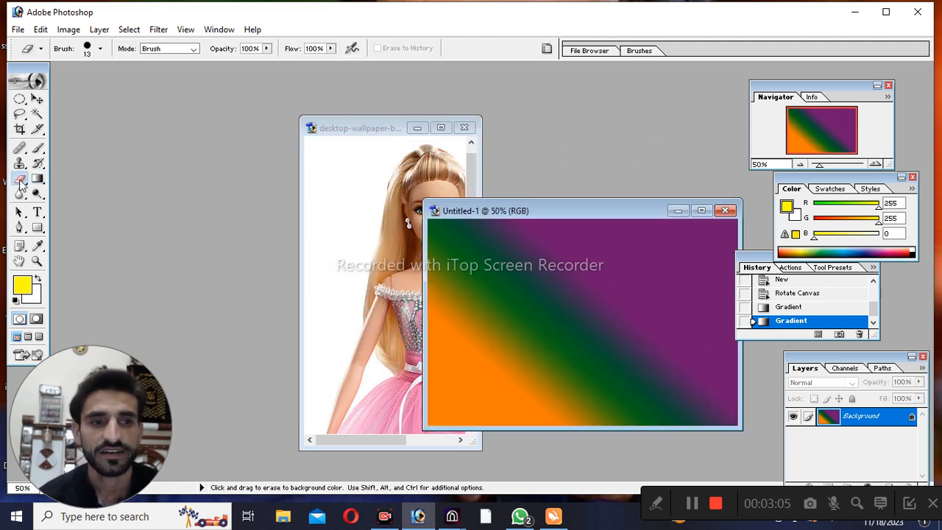
left_click(20, 181)
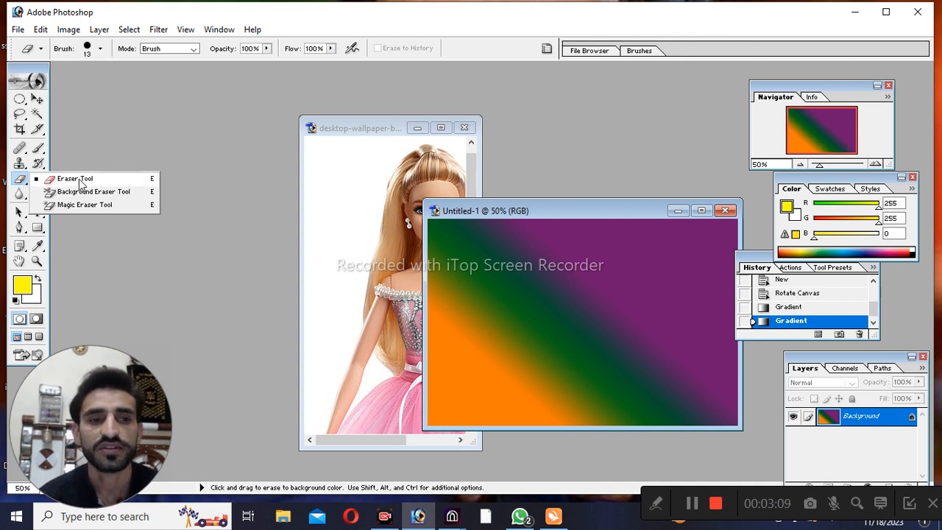
left_click(80, 182)
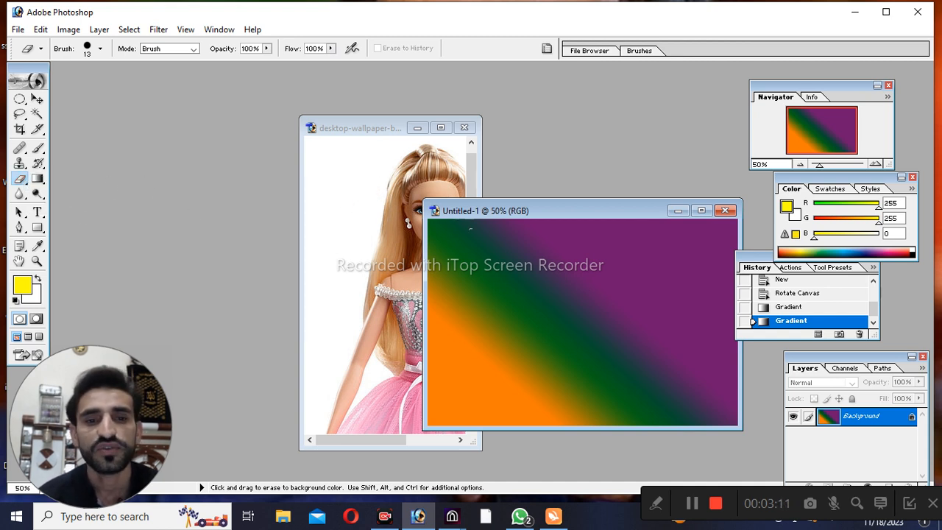
left_click_drag(556, 275, 518, 333)
left_click_drag(590, 303, 560, 333)
left_click_drag(588, 285, 624, 278)
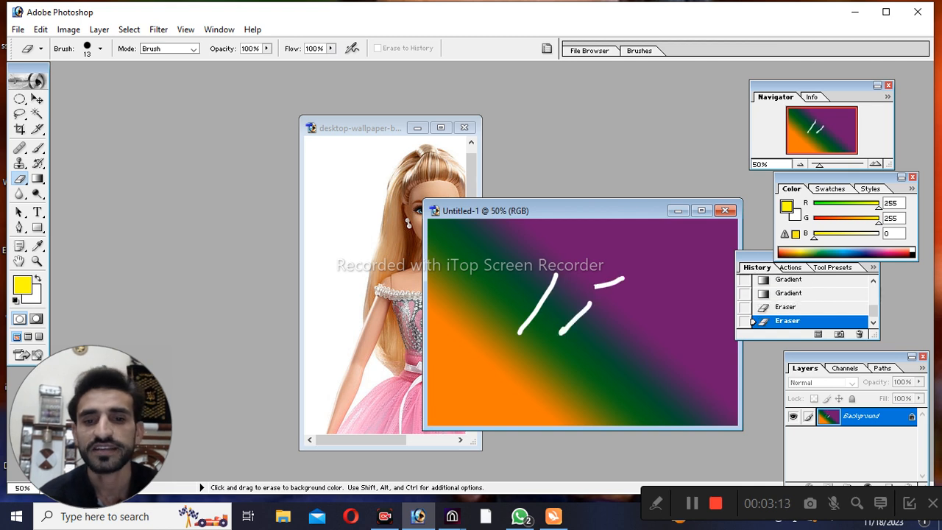
Step: Erase several short strokes beside the existing ones on the gradient canvas with the Background Eraser tool
left_click(19, 178)
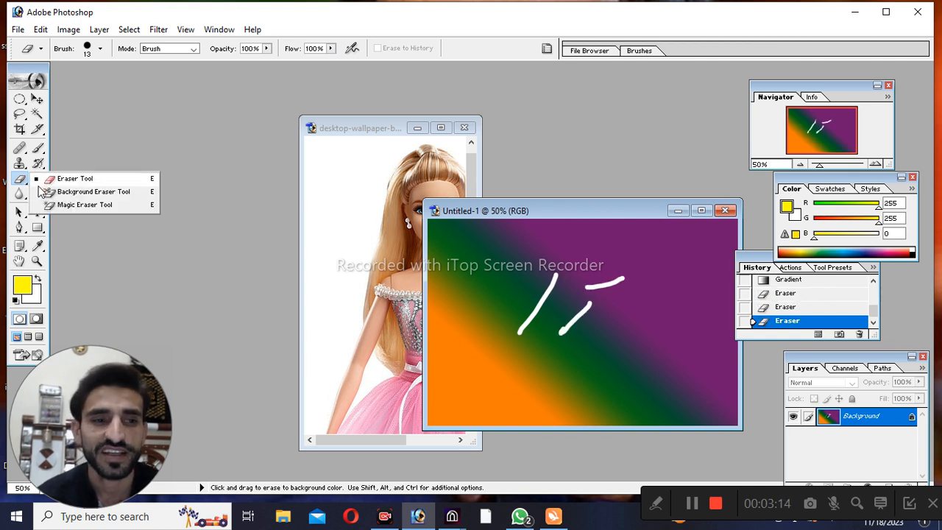
left_click(88, 192)
mouse_move(477, 321)
left_mouse_down()
mouse_move(490, 274)
mouse_move(477, 318)
mouse_move(511, 276)
mouse_move(477, 309)
mouse_move(495, 292)
left_mouse_up()
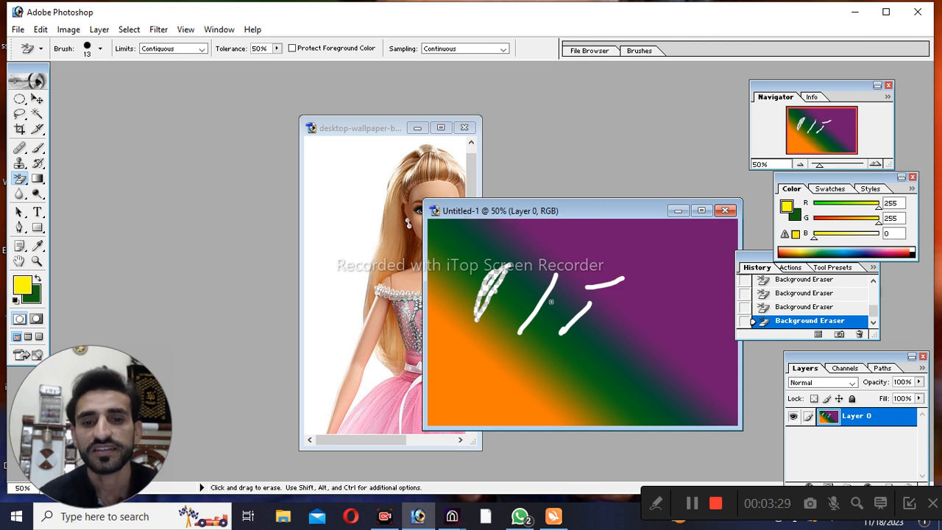
left_click_drag(507, 263, 474, 279)
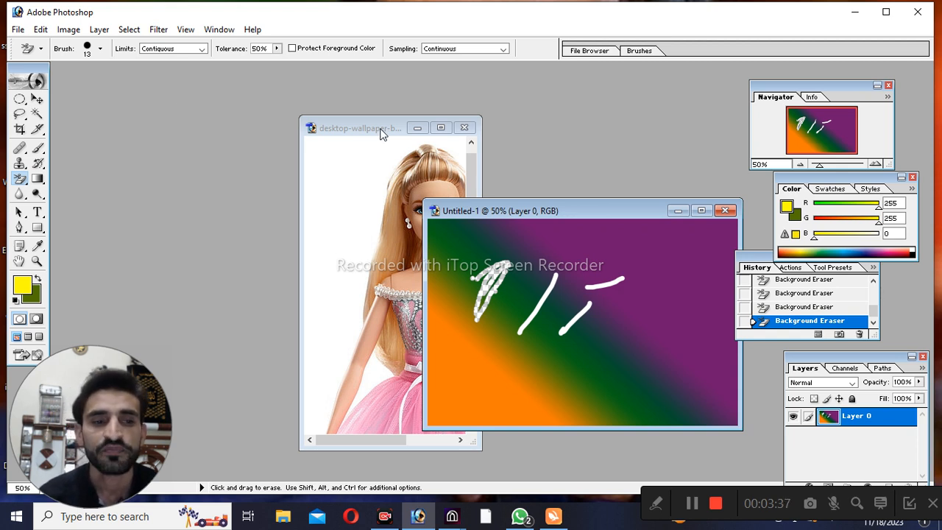
Step: Clear several purple, green and orange areas of the gradient to transparency with the Magic Eraser tool
left_click(20, 182)
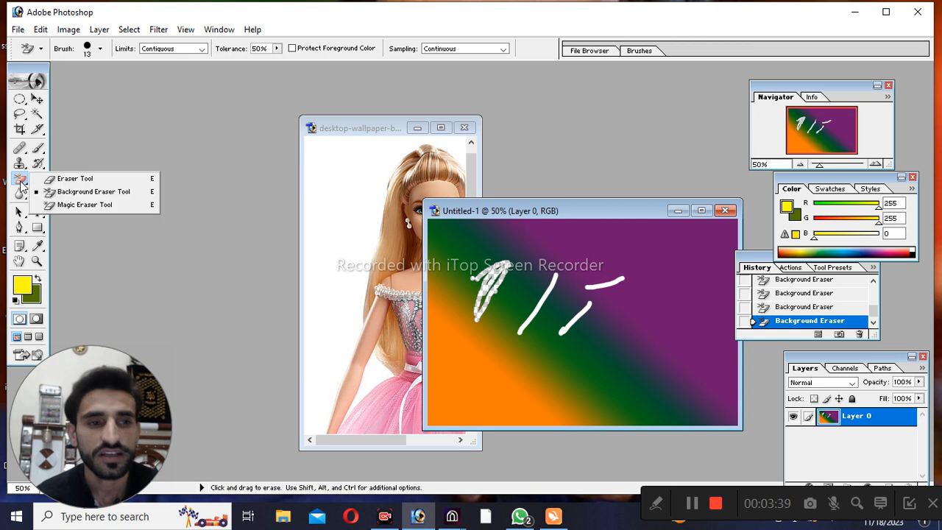
left_click(82, 205)
left_click(527, 270)
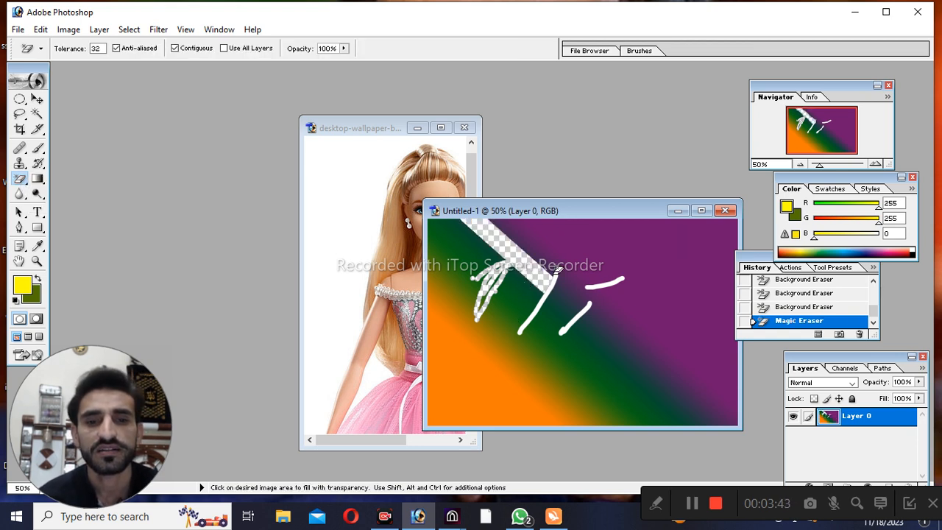
left_click(596, 253)
left_click(565, 336)
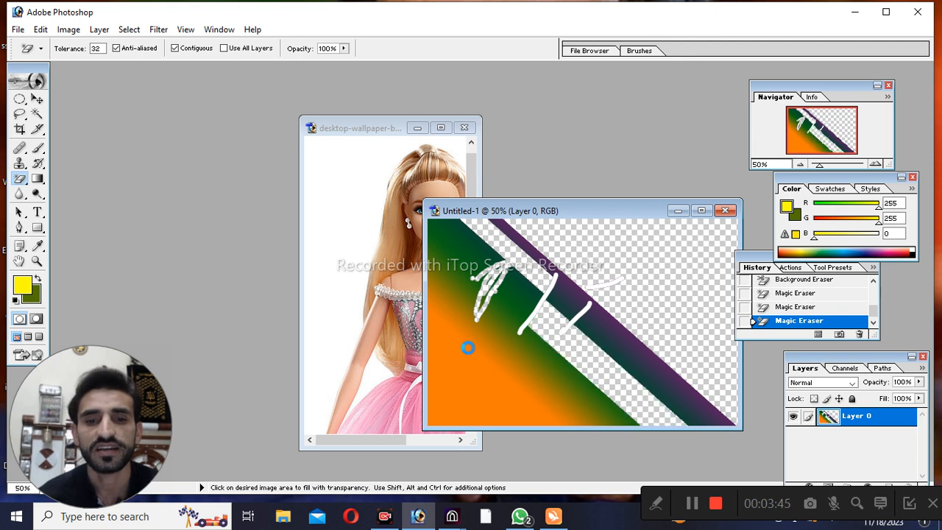
left_click(469, 350)
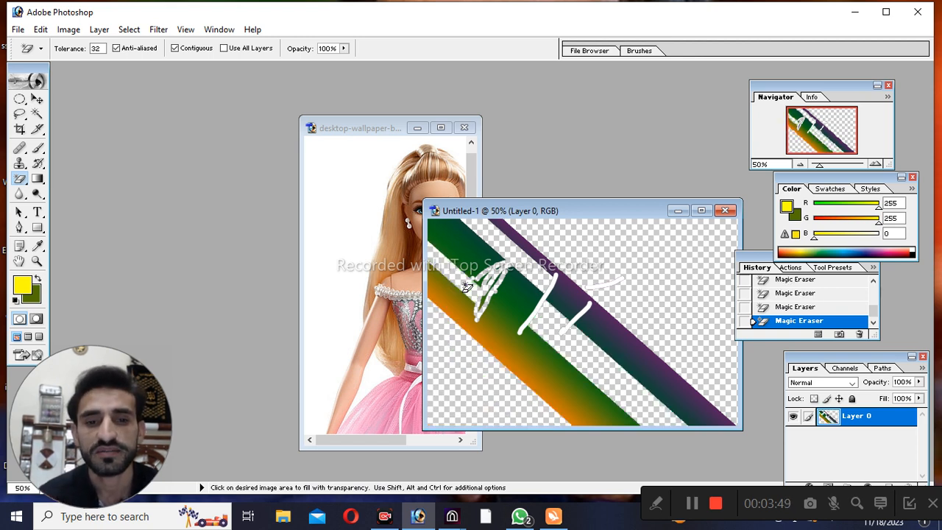
left_click(492, 255)
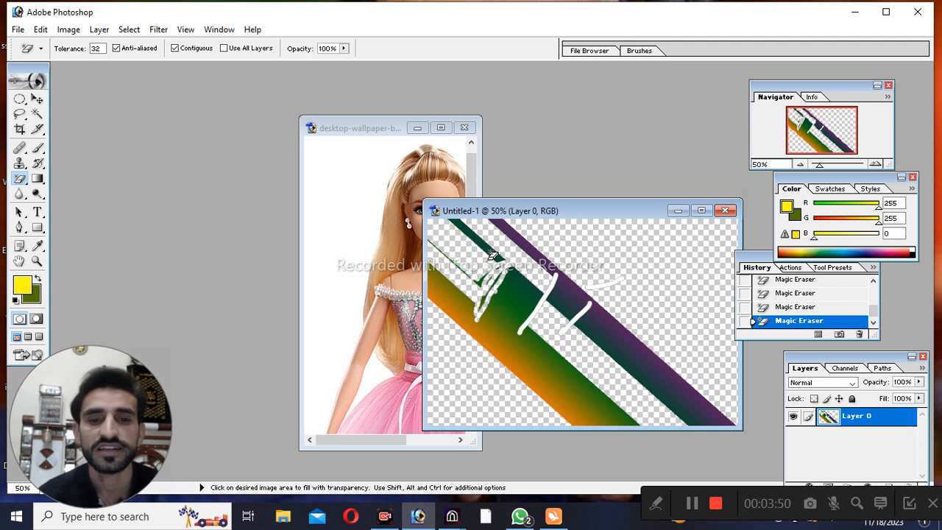
Step: Look through the Blur, Sharpen and Smudge tool group and the available Blur filters
left_click(23, 199)
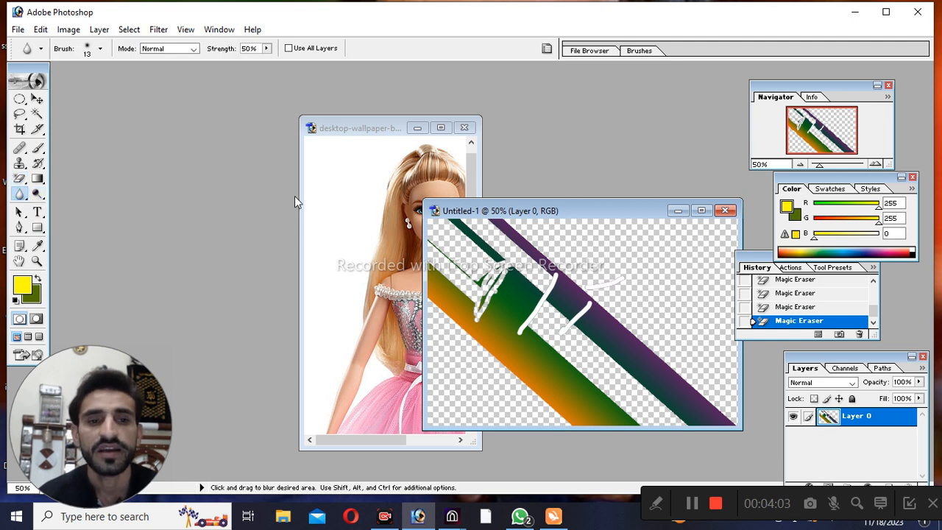
left_click(25, 196)
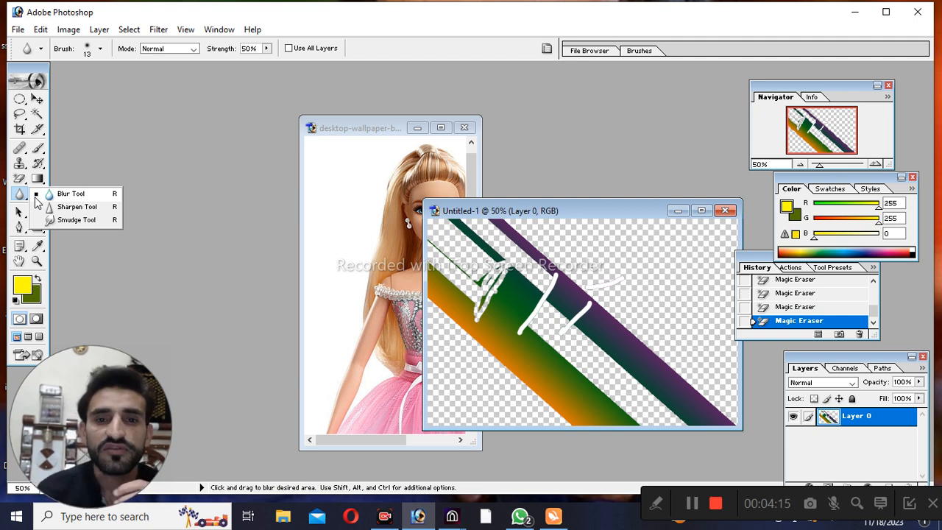
left_click(155, 29)
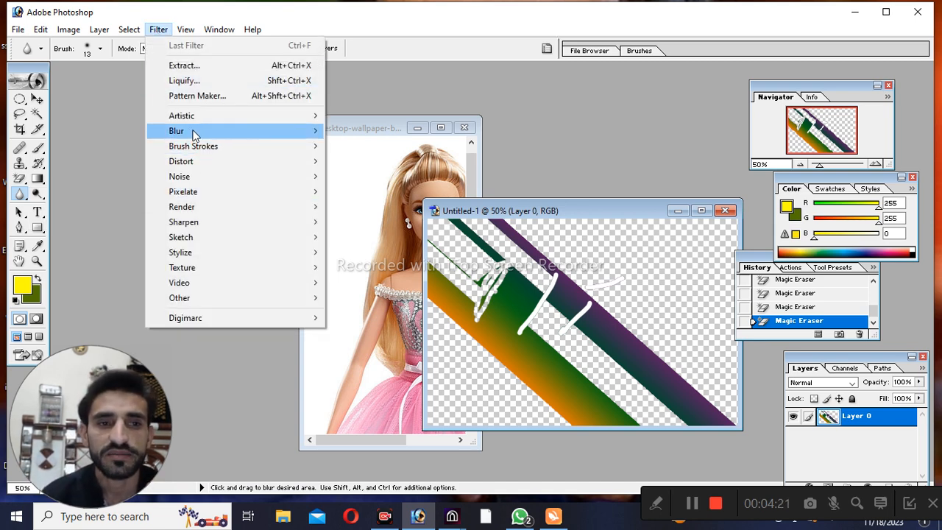
mouse_move(195, 135)
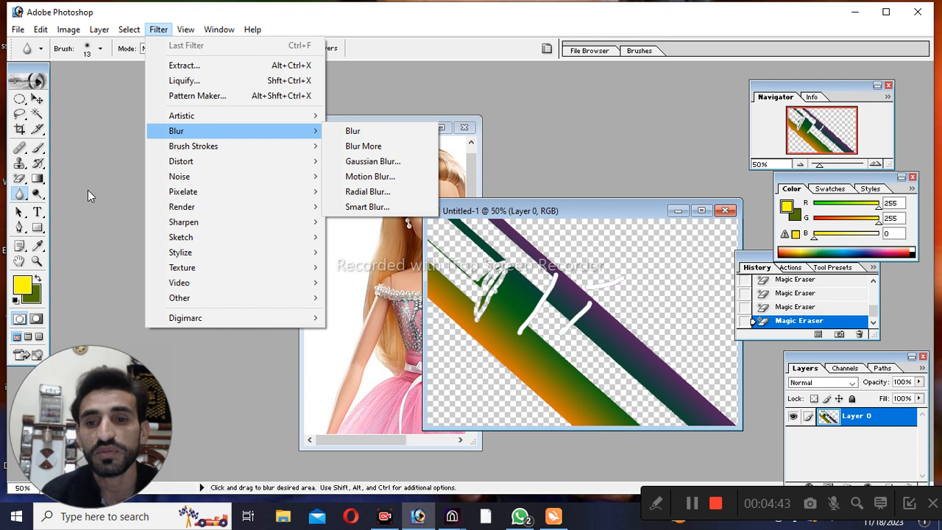
left_click(21, 194)
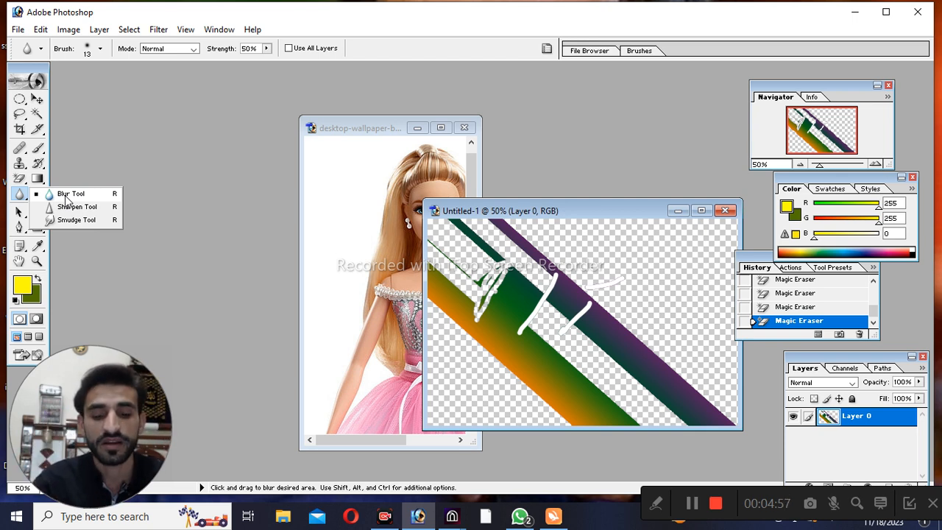
Step: Maximize the doll image's window and activate the Pen tool
left_click(441, 127)
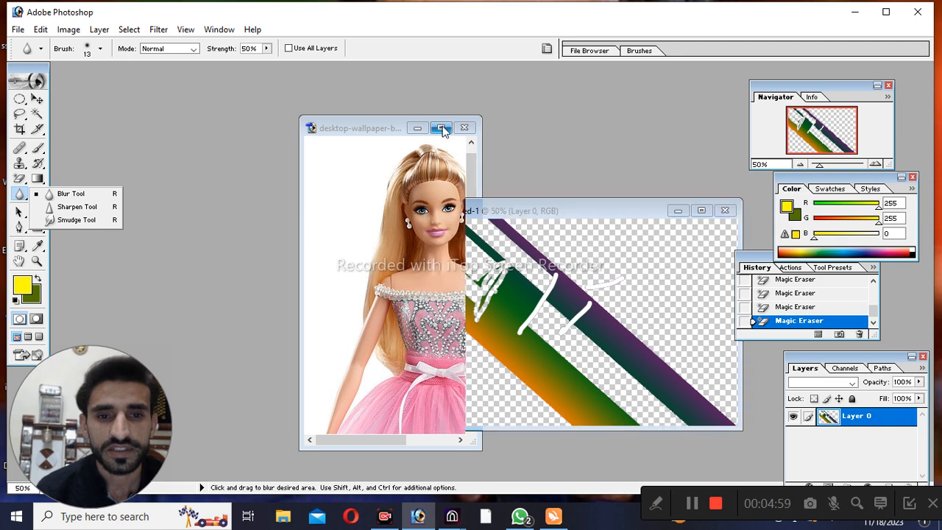
key("p")
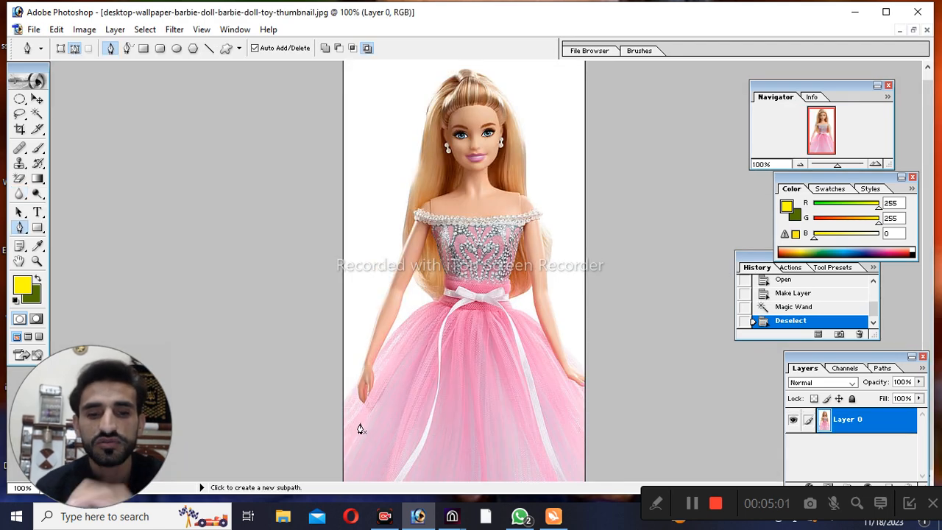
left_click(346, 402)
left_click(352, 395)
left_click(359, 387)
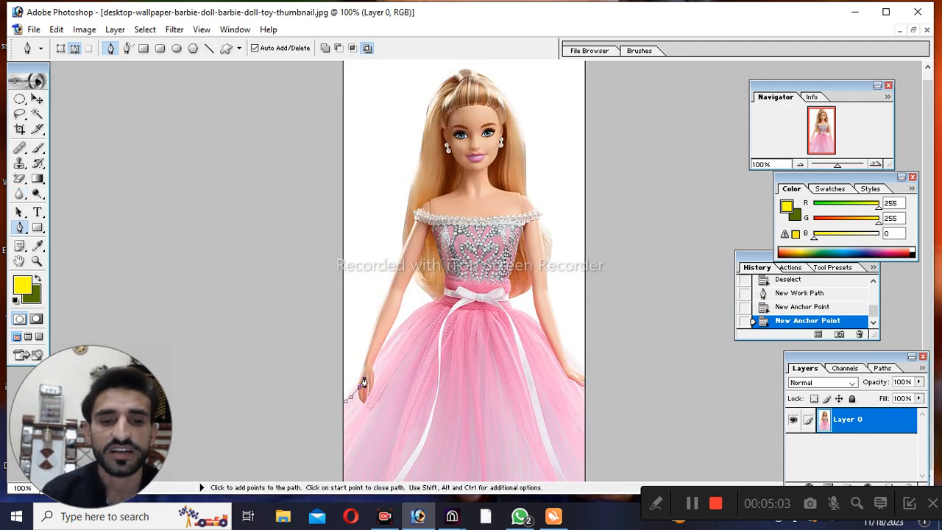
left_click(365, 378)
left_click(374, 352)
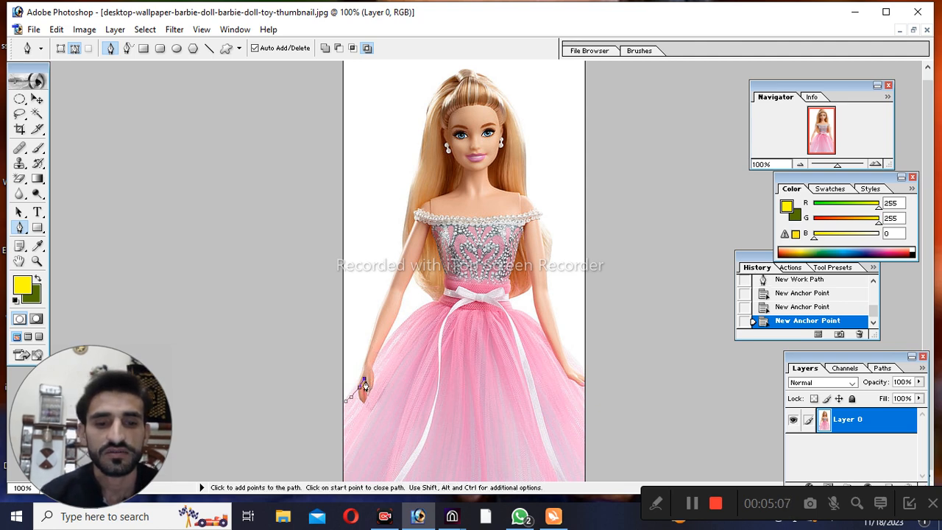
right_click(363, 378)
left_click(408, 257)
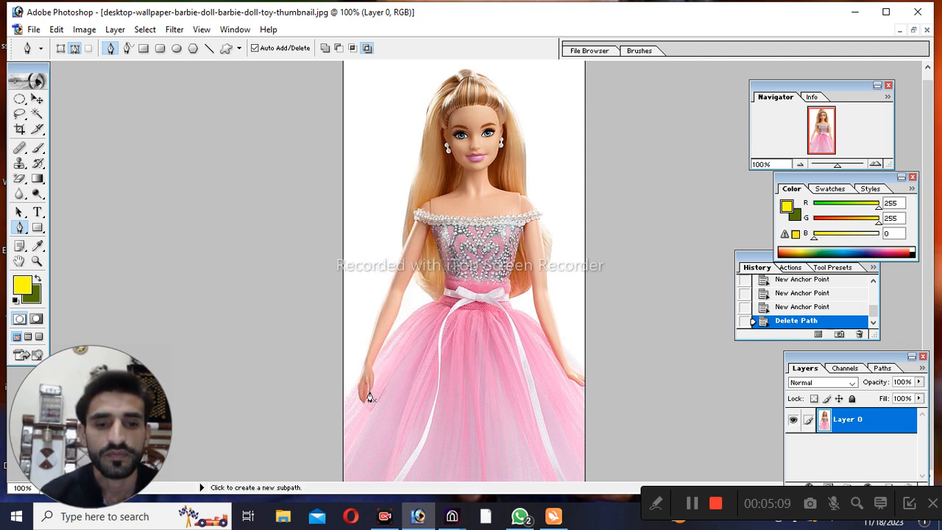
Step: Draw a Pen path from the skirt's left edge up the outer arm to the shoulder, then around the white background beside it
left_click(345, 406)
left_click(354, 398)
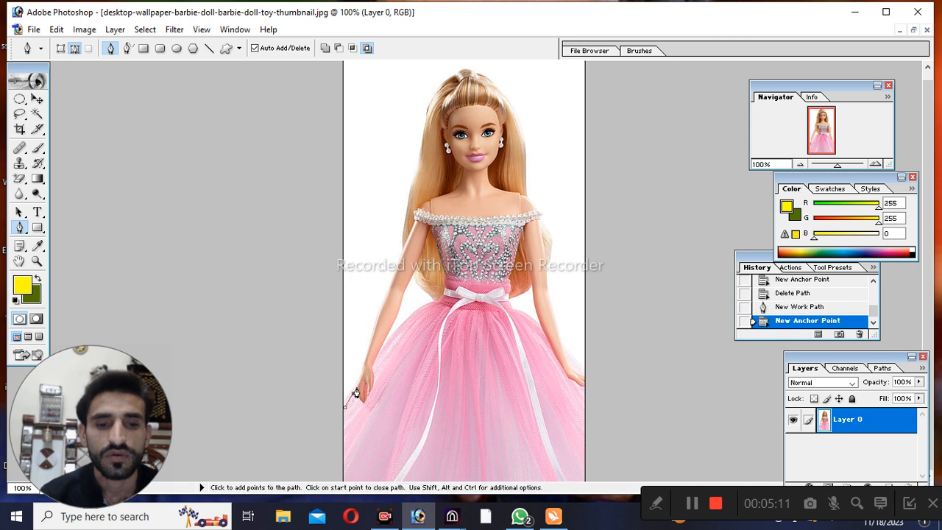
left_click(356, 389)
left_click(361, 379)
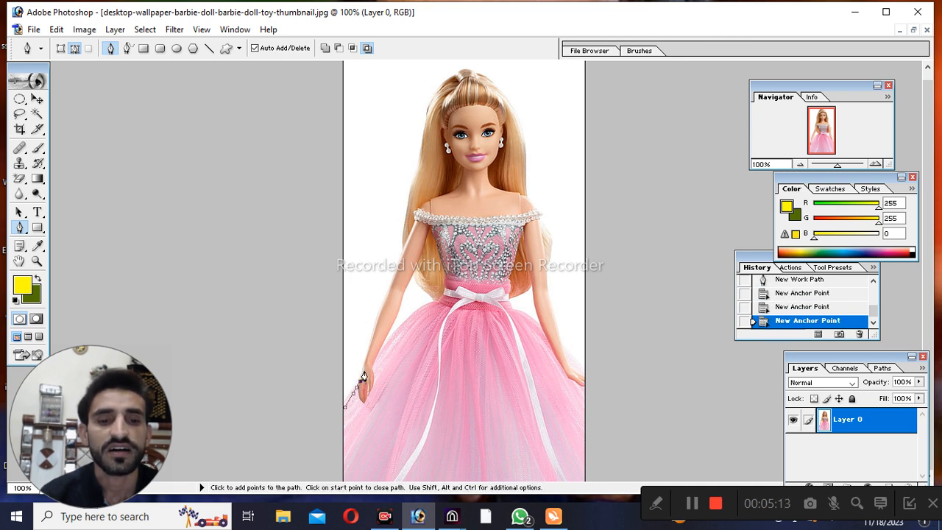
left_click(364, 369)
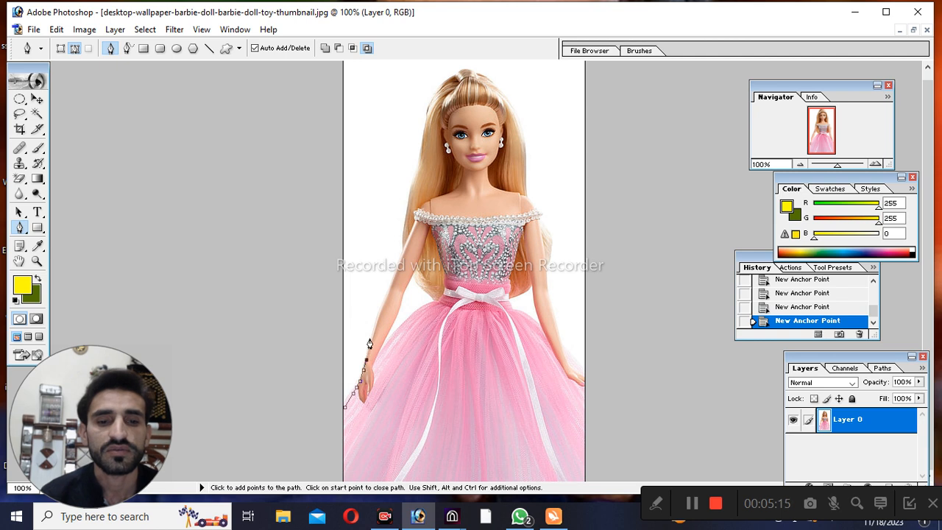
left_click(375, 332)
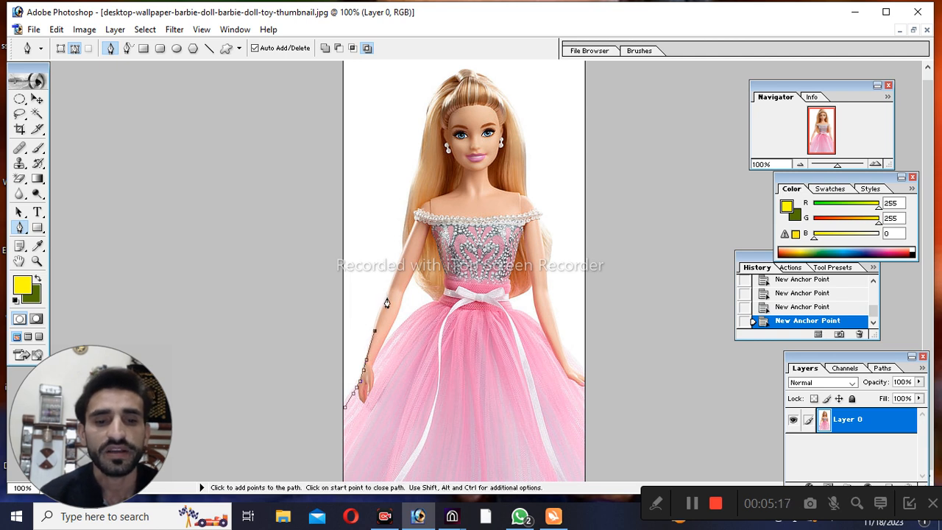
left_click(386, 297)
left_click(398, 276)
left_click(403, 257)
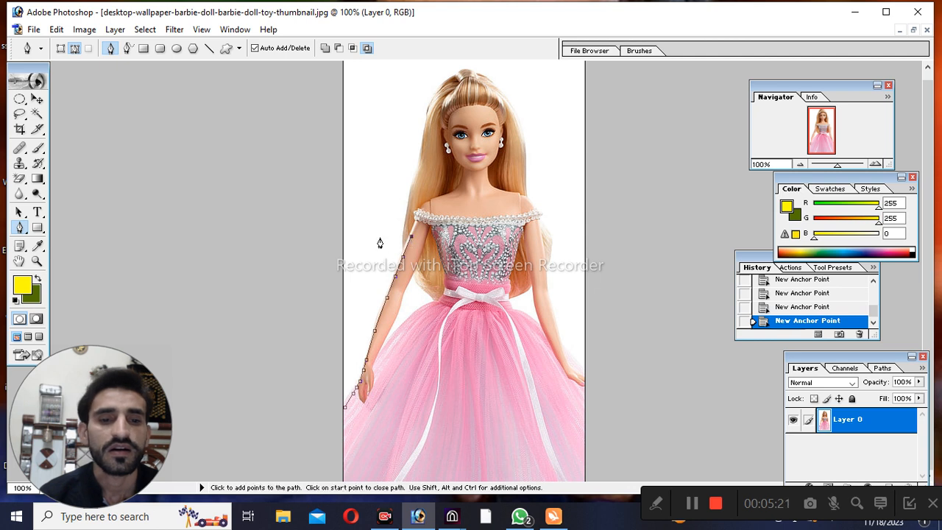
left_click(380, 237)
left_click(344, 342)
left_click(336, 379)
left_click(338, 413)
Step: Convert the path to a selection, clear the white background inside it and deselect
key("ctrl+Return")
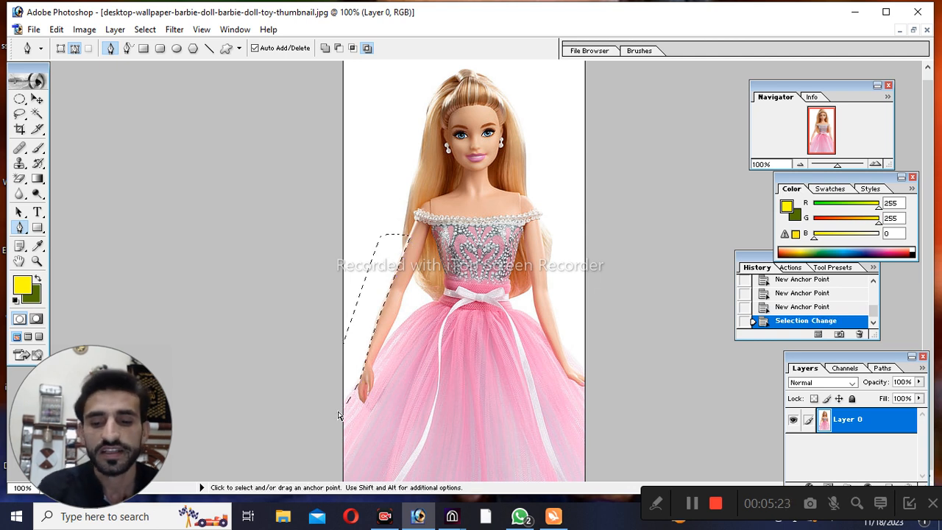
key("Delete")
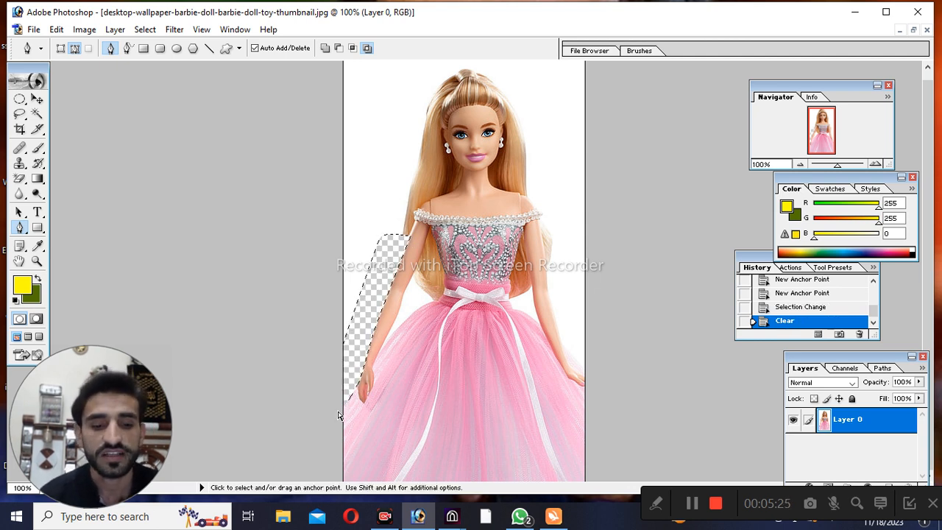
key("ctrl+d")
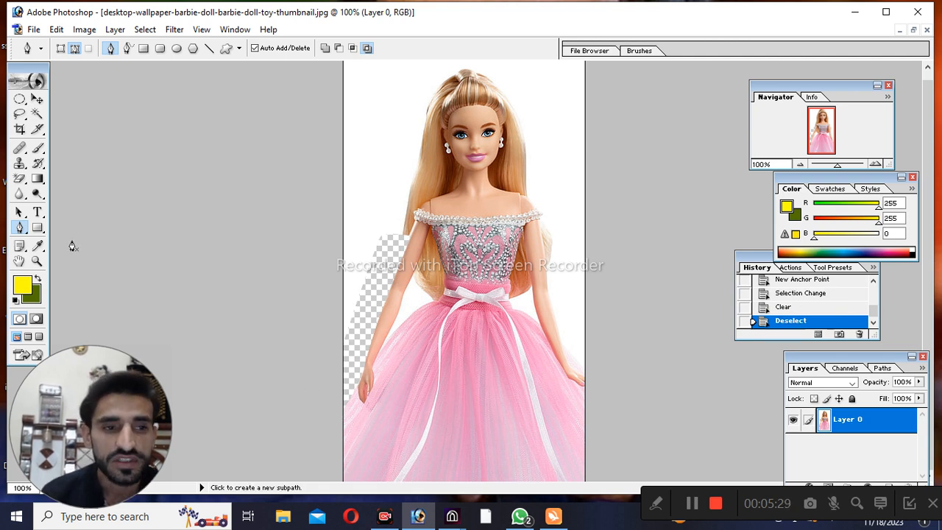
Step: Blur the cut edge along the doll's left-side arm using the Blur tool with a 34 px brush
left_click(20, 193)
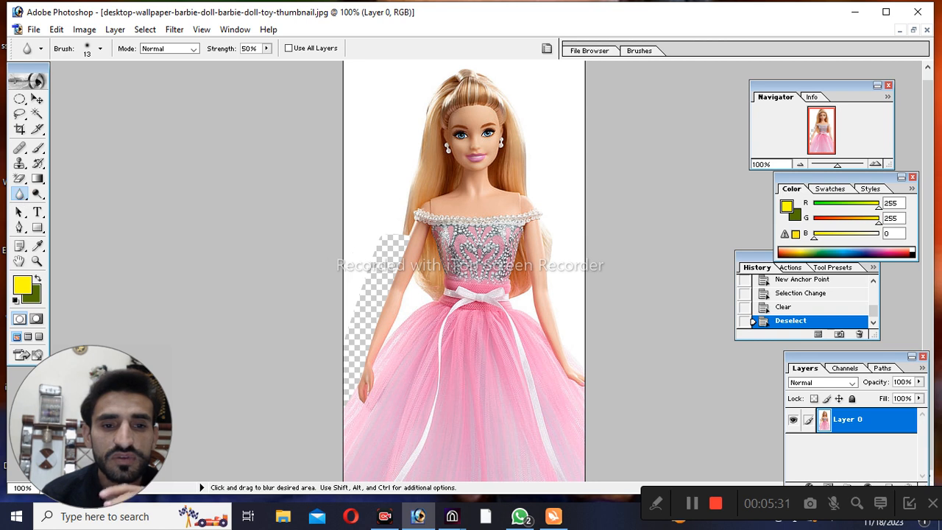
right_click(414, 257)
left_click_drag(435, 279, 453, 279)
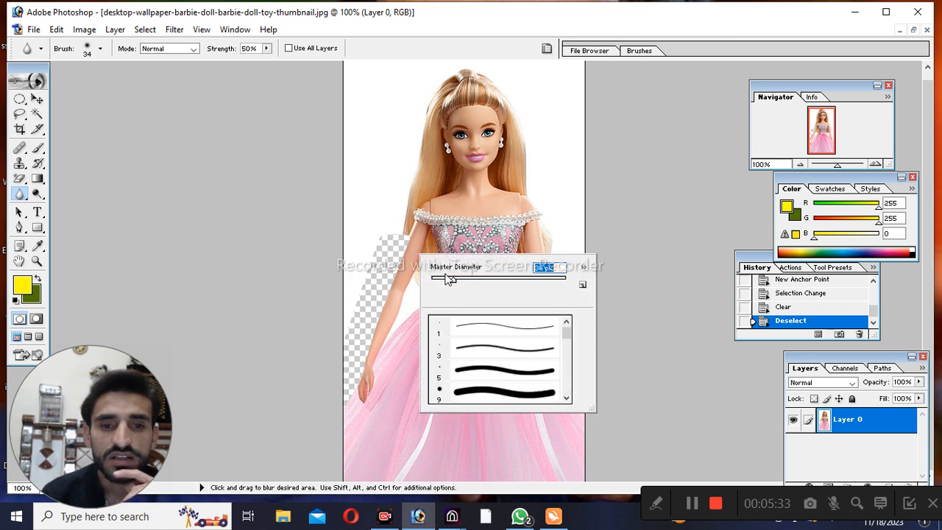
left_click_drag(404, 254, 374, 328)
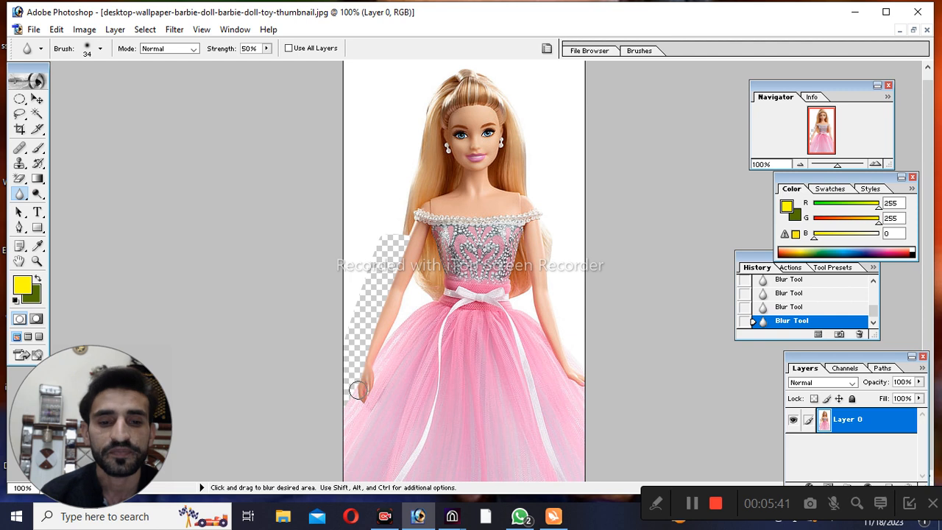
Step: Sharpen spots along the same arm edge from shoulder to hand using the Sharpen tool with a 52 px brush
left_click(21, 195)
left_click(74, 207)
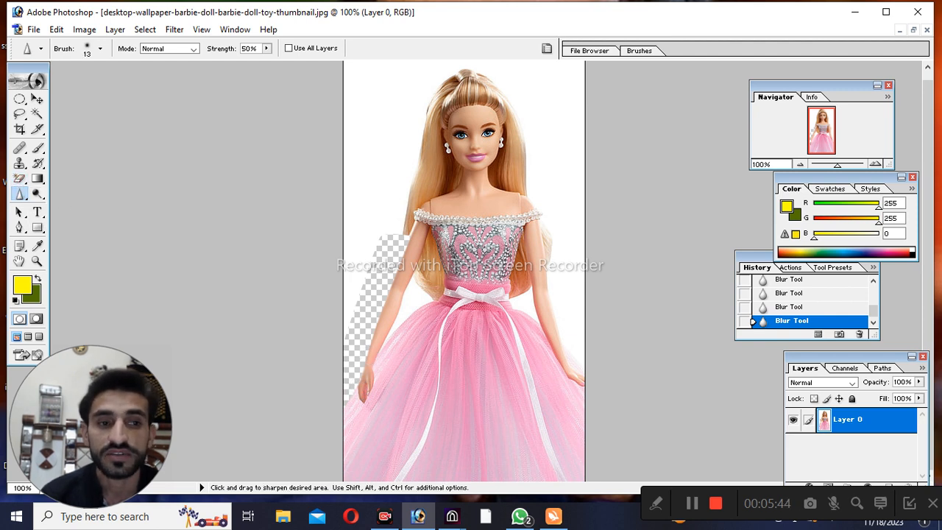
right_click(405, 262)
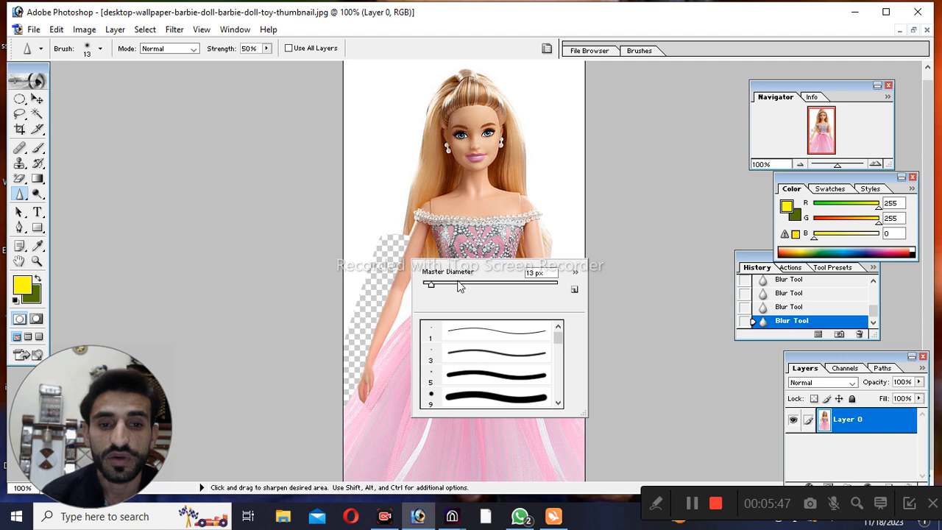
left_click(458, 285)
left_click(409, 252)
left_click(398, 274)
left_click(390, 285)
left_click(385, 285)
left_click(383, 285)
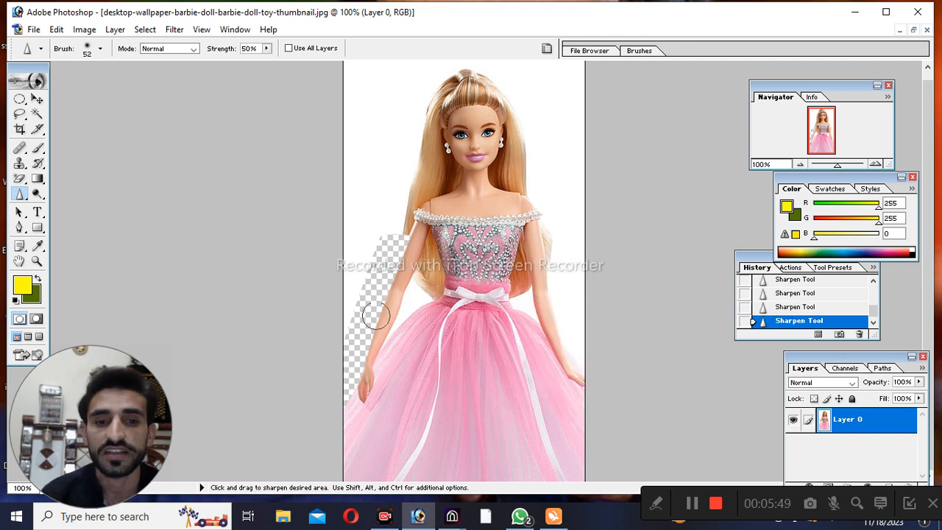
left_click(376, 329)
left_click(369, 368)
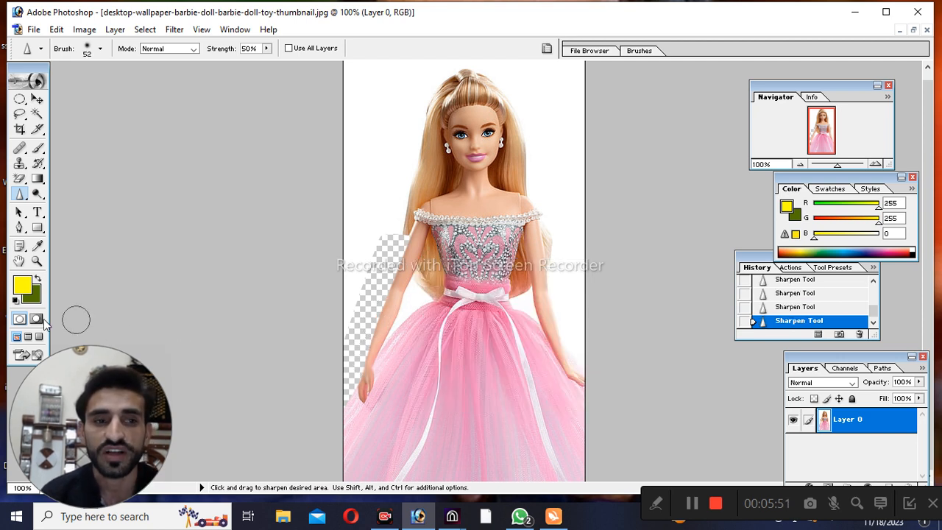
Step: Smudge the outer hair edge beside the doll's face using the Smudge tool with a 64 px brush
left_click_drag(20, 203, 66, 221)
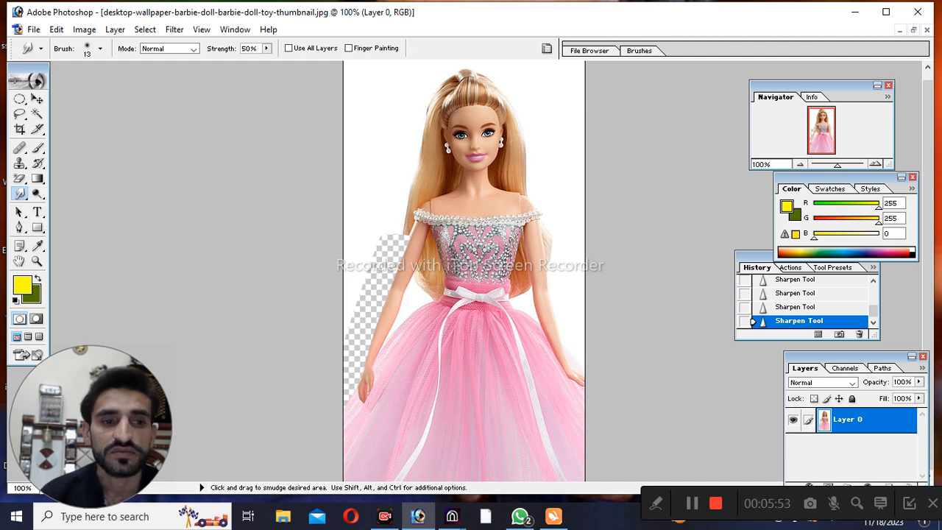
right_click(395, 255)
left_click_drag(431, 278, 465, 285)
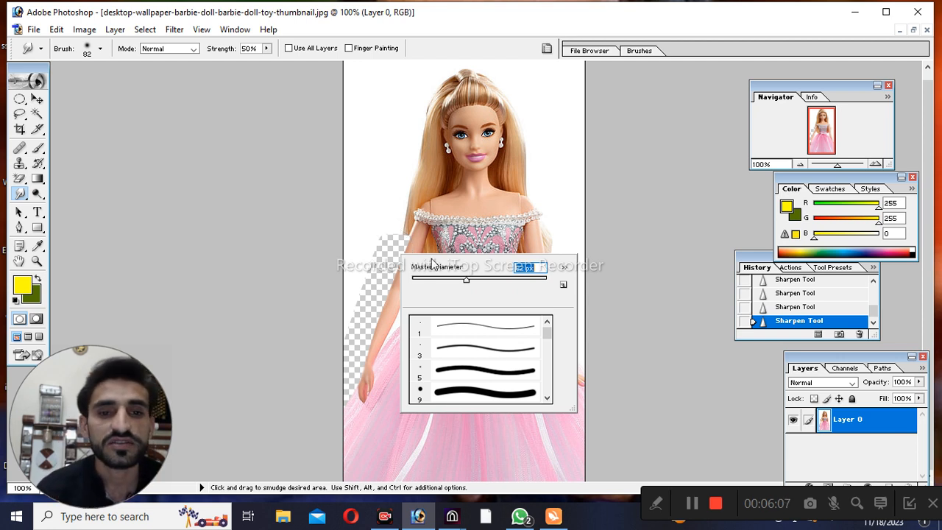
left_click(454, 280)
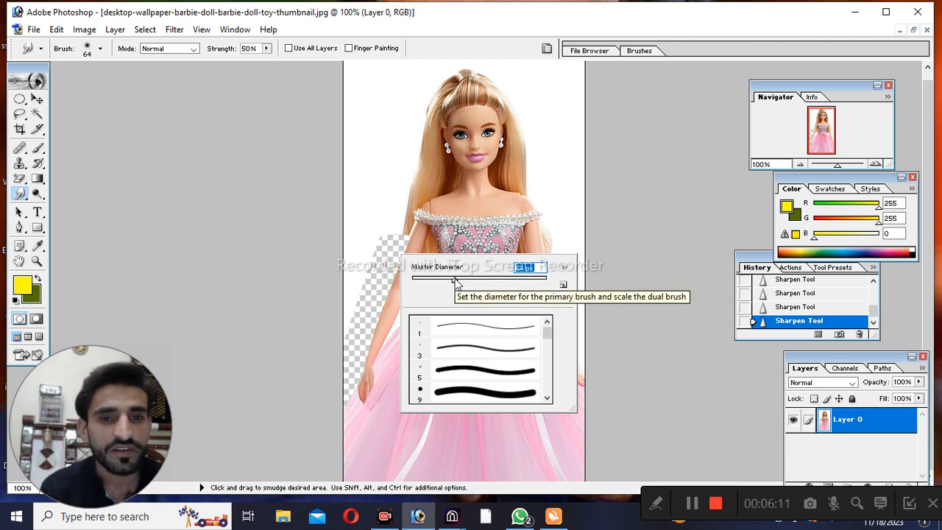
left_click(412, 145)
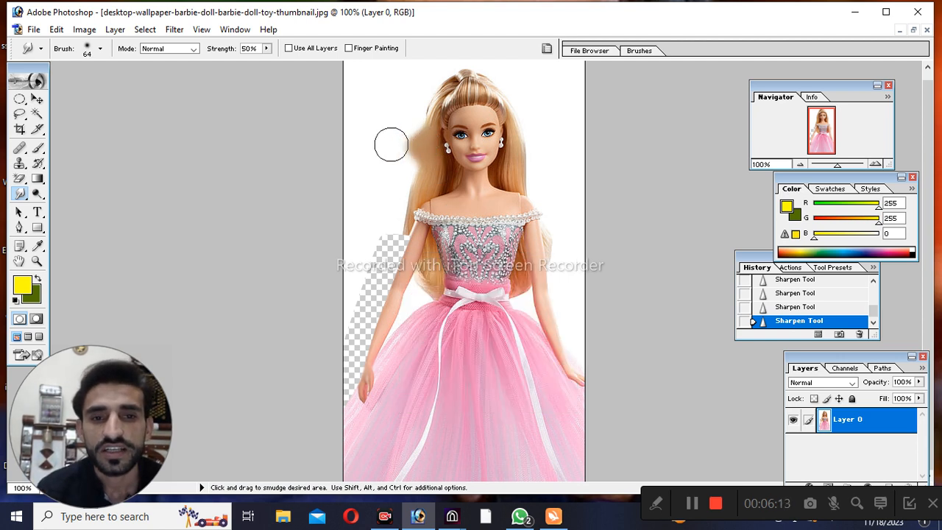
left_click_drag(403, 146, 421, 152)
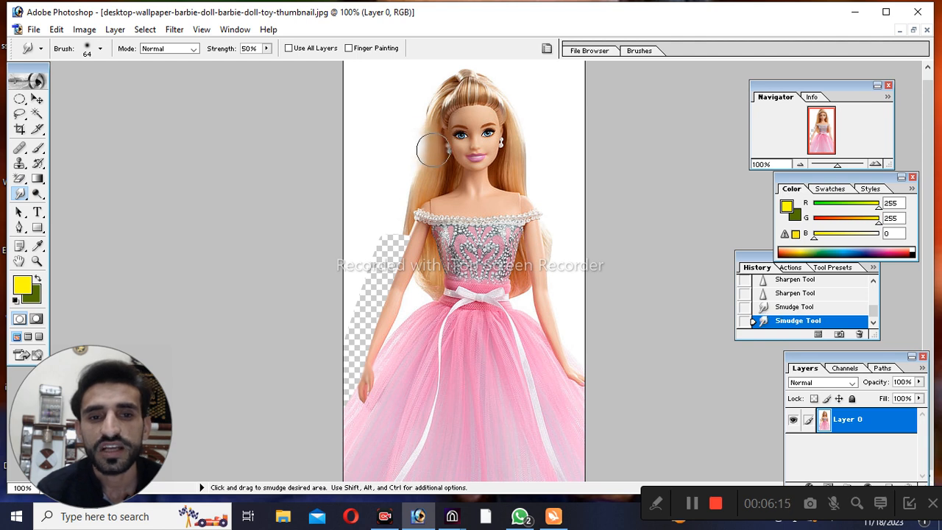
Step: Smudge the hair edge just above the doll's left-side shoulder with the Smudge brush reduced to 16 px
right_click(428, 157)
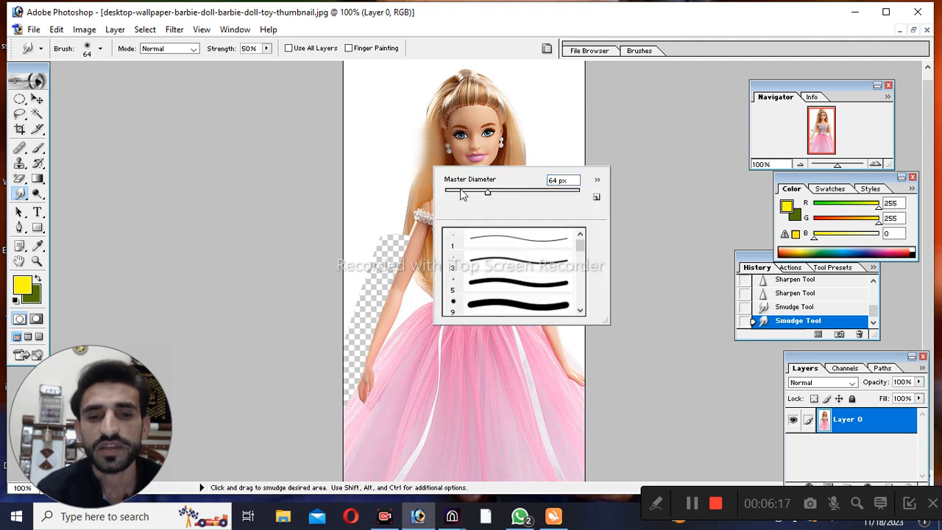
left_click_drag(459, 194, 456, 192)
left_click(412, 190)
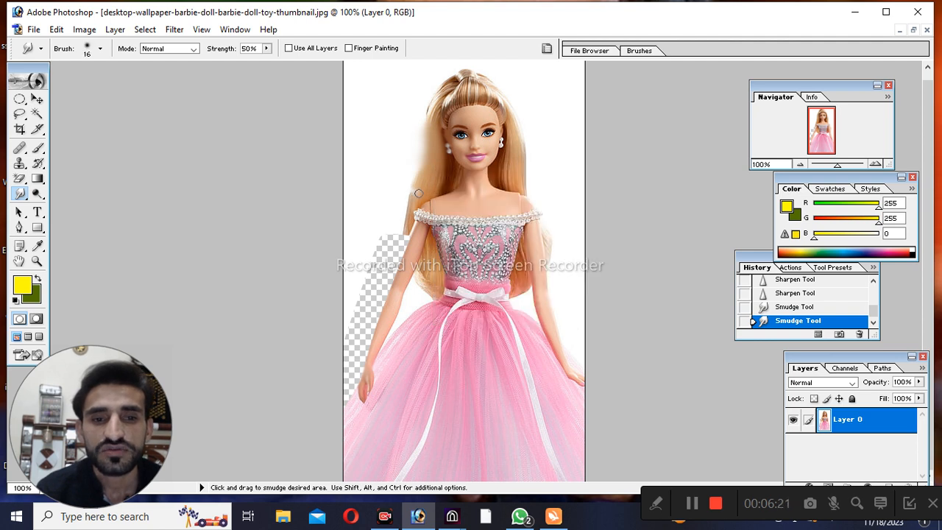
left_click_drag(404, 195, 405, 223)
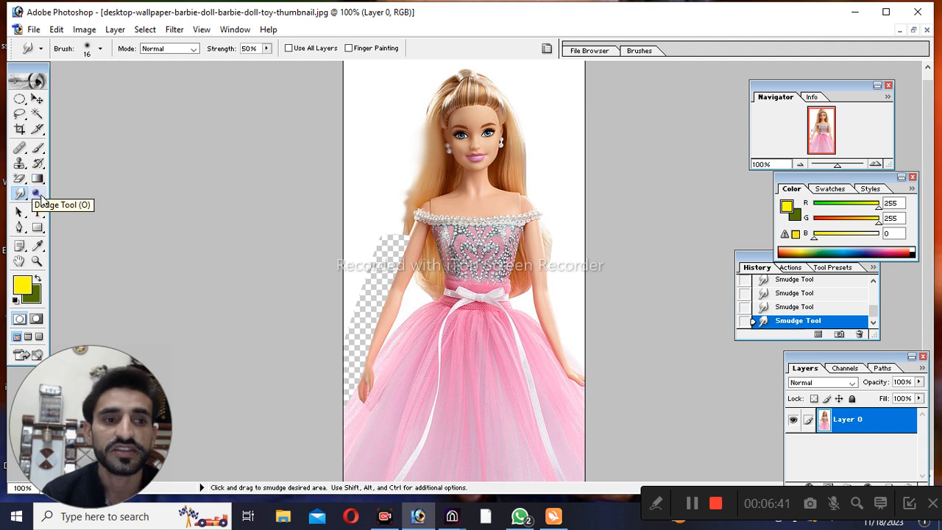
Step: Lighten the hair and shoulder area beside the doll's face using the Dodge tool with a 65 px brush on Midtones at 50% exposure
left_click(39, 195)
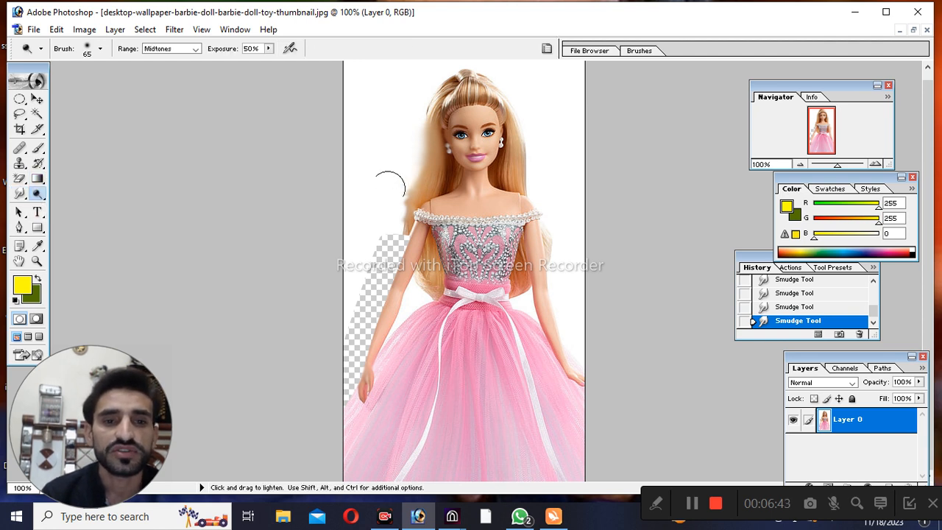
left_click_drag(388, 190, 385, 198)
mouse_move(379, 154)
left_mouse_down()
mouse_move(378, 195)
mouse_move(383, 173)
mouse_move(451, 208)
left_mouse_up()
Step: Choose the hard 9 px brush for the Dodge tool and close the PC Repair window covering the image
right_click(465, 210)
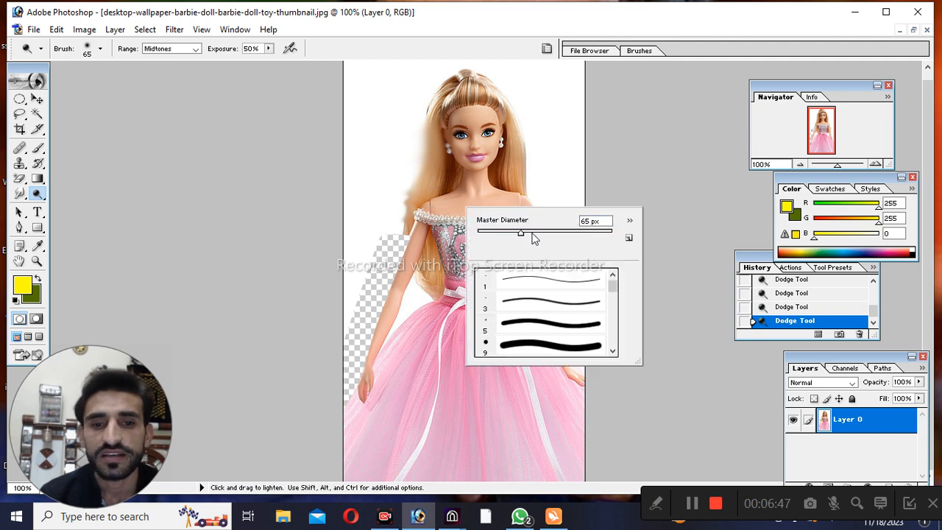
left_click_drag(521, 234, 498, 237)
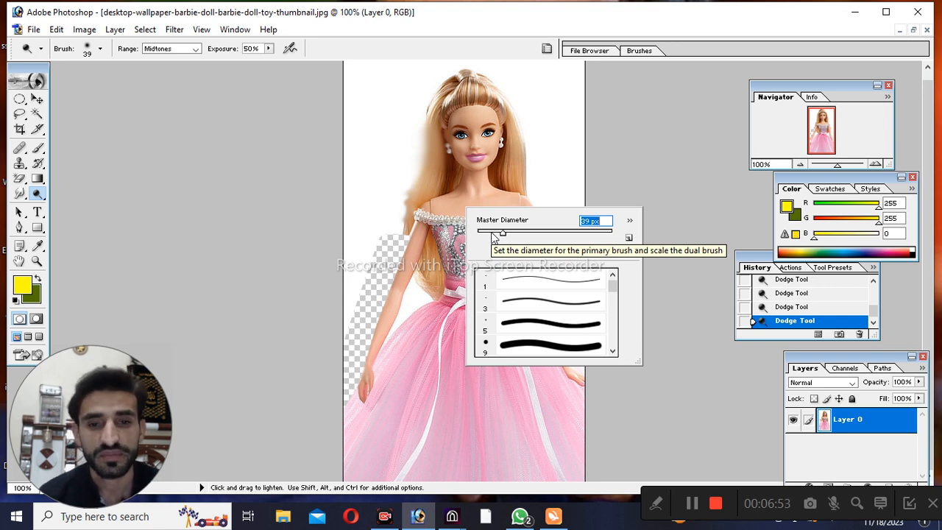
left_click(548, 346)
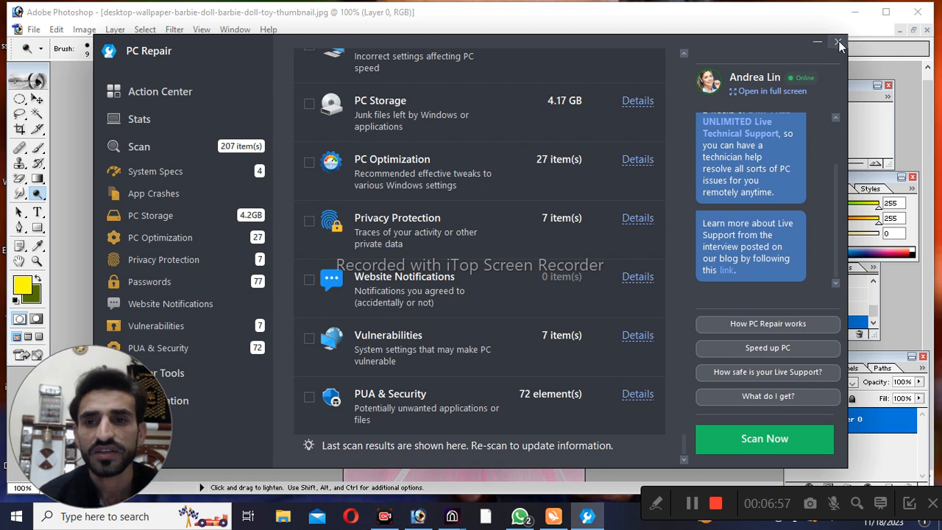
left_click(837, 42)
left_click(580, 284)
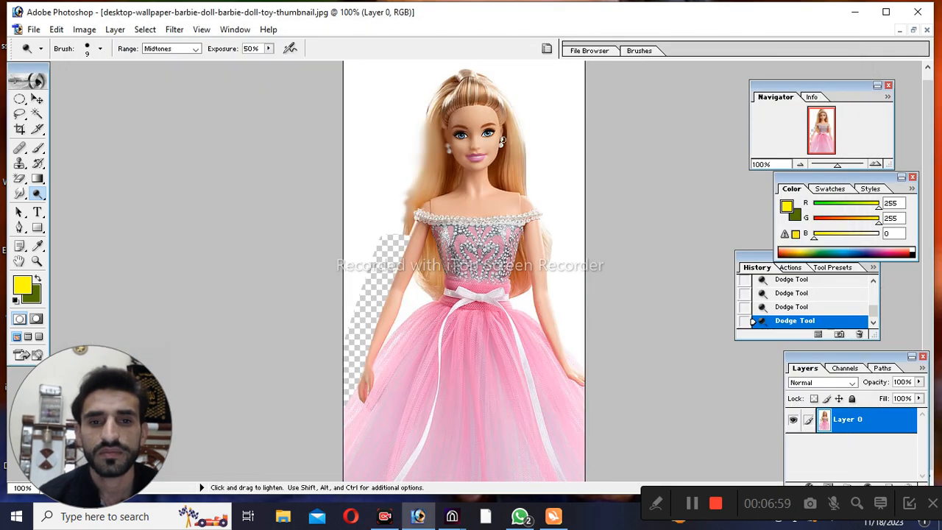
Step: Enlarge the Dodge brush to 80 px and lighten the doll's face, neck and upper arm
right_click(503, 140)
left_click_drag(563, 164, 577, 166)
key("Return")
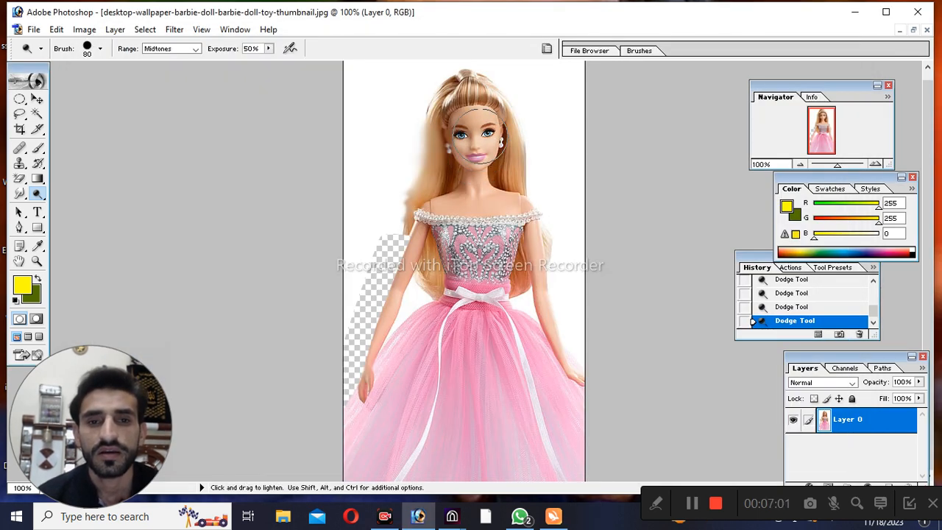
mouse_move(479, 133)
left_mouse_down()
mouse_move(473, 156)
mouse_move(469, 132)
mouse_move(461, 147)
mouse_move(476, 120)
mouse_move(456, 132)
mouse_move(477, 120)
mouse_move(447, 133)
mouse_move(476, 131)
mouse_move(486, 147)
mouse_move(463, 187)
left_mouse_up()
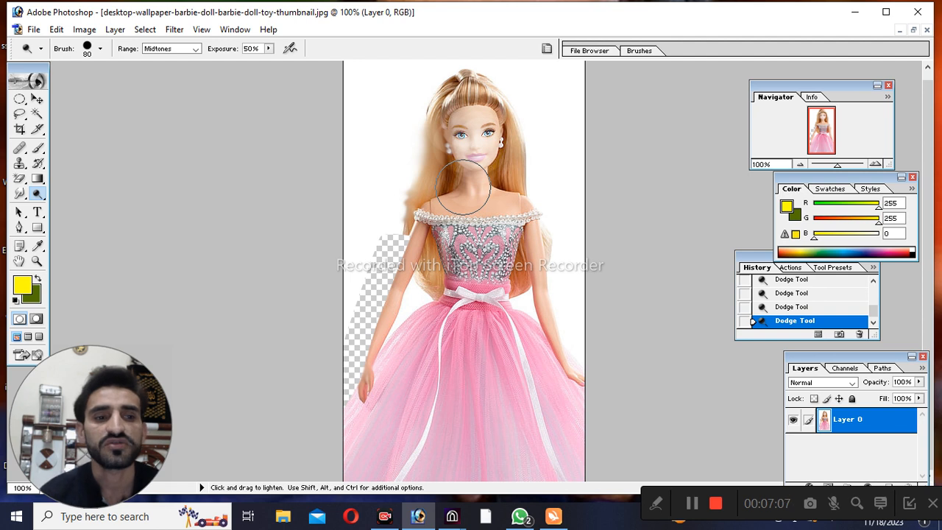
mouse_move(463, 187)
left_mouse_down()
mouse_move(508, 101)
mouse_move(476, 187)
mouse_move(505, 189)
mouse_move(366, 229)
mouse_move(394, 234)
mouse_move(385, 224)
mouse_move(385, 269)
mouse_move(390, 234)
mouse_move(381, 242)
mouse_move(380, 274)
mouse_move(379, 262)
mouse_move(363, 298)
mouse_move(360, 274)
mouse_move(340, 312)
mouse_move(340, 349)
mouse_move(360, 334)
mouse_move(384, 264)
left_mouse_up()
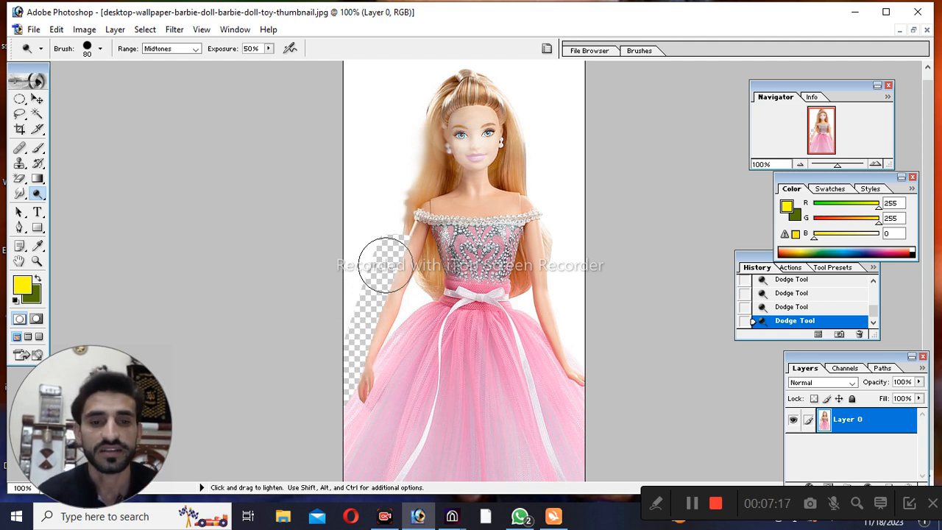
key("ctrl")
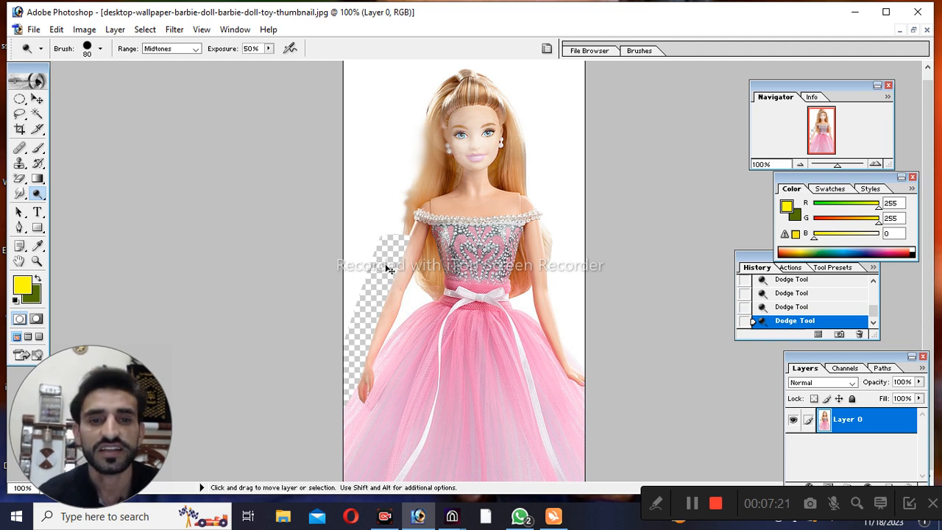
key("ctrl")
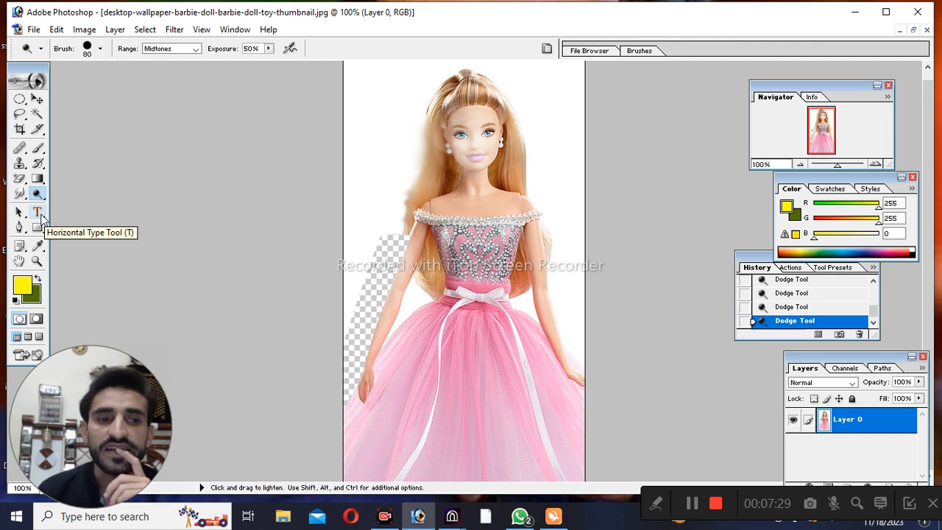
Step: Add yellow 12 pt horizontal text beside the doll's hair, replacing the random trial letters with "Barbi Doll"
left_click(38, 212)
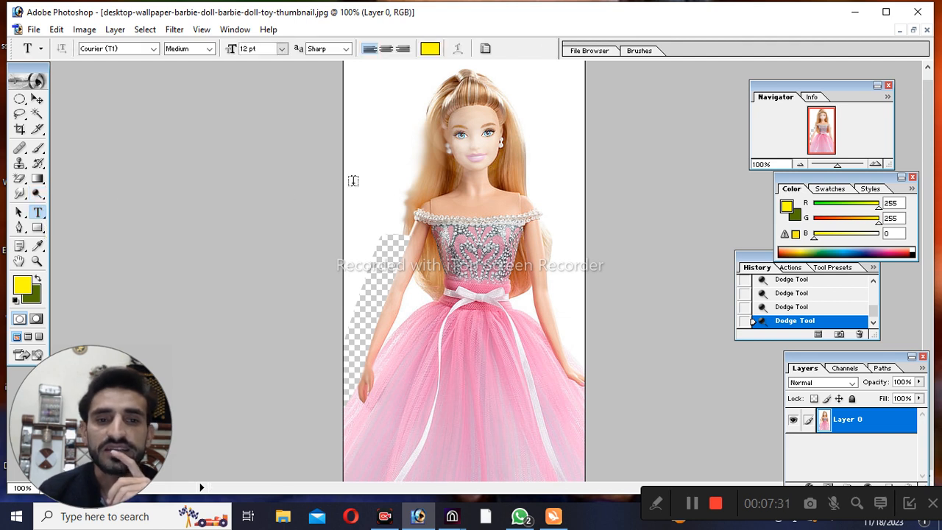
left_click(365, 179)
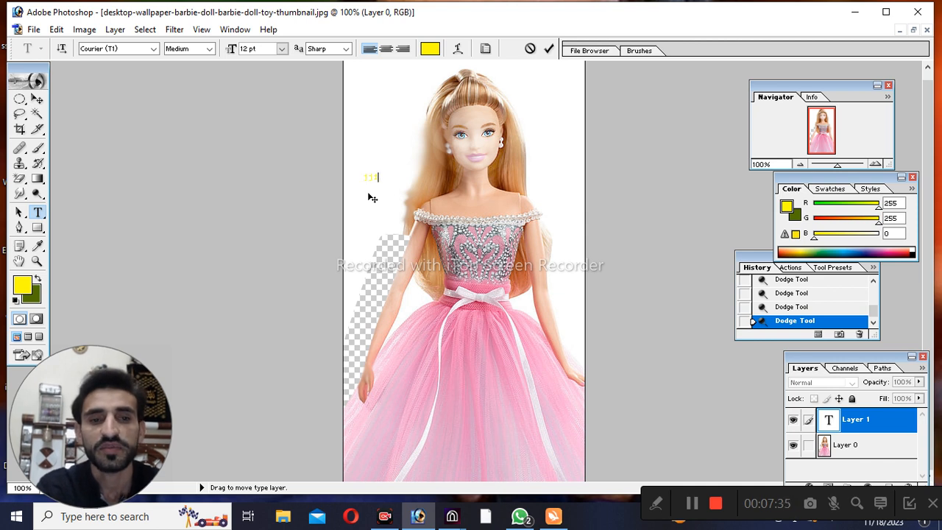
type("jjfjfjksjkjdkj")
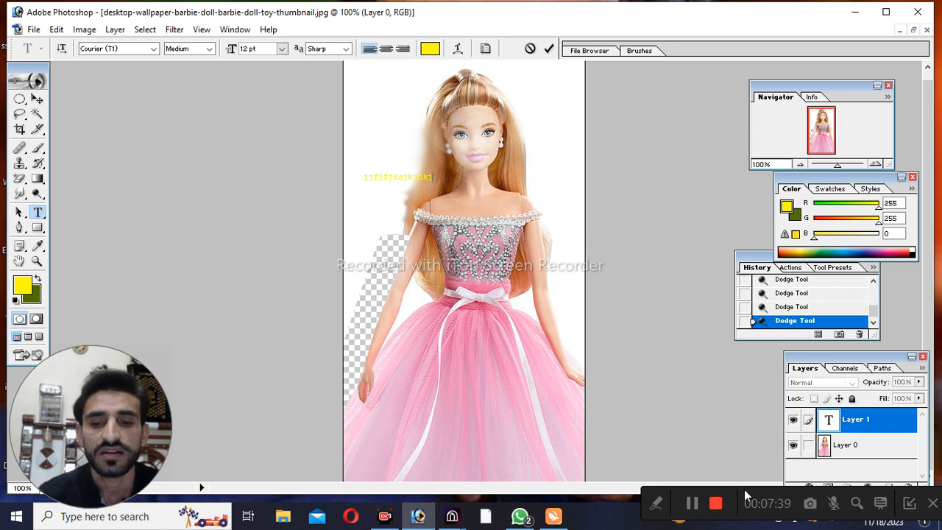
left_click_drag(744, 490, 697, 469)
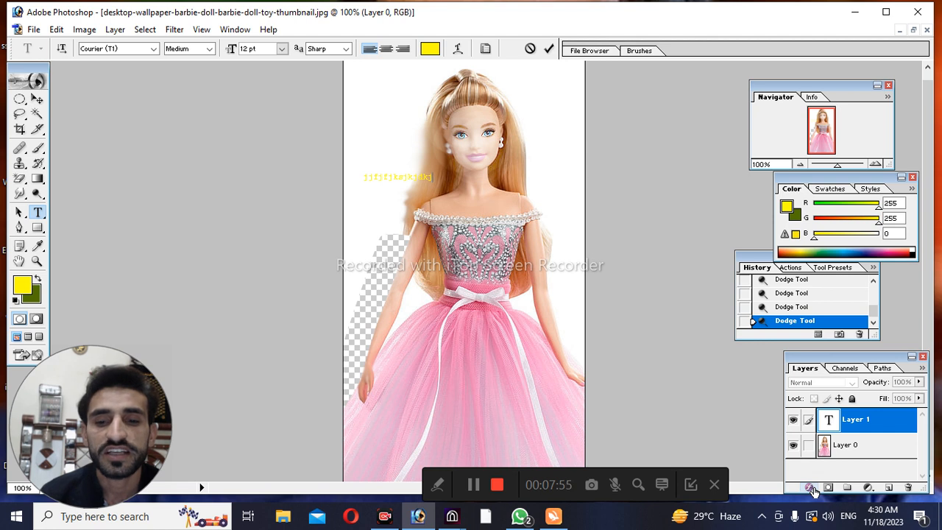
key("BackSpace")
key("BackSpace")
key("BackSpace")
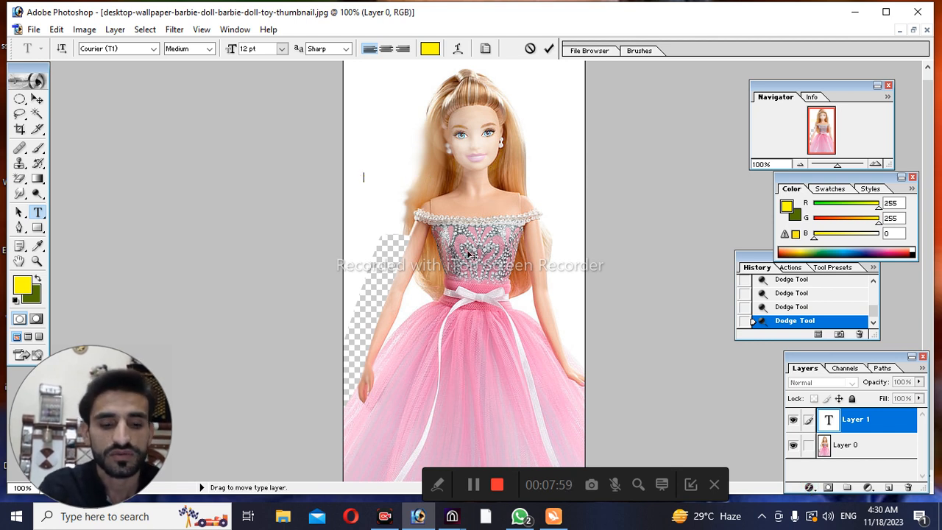
type("e")
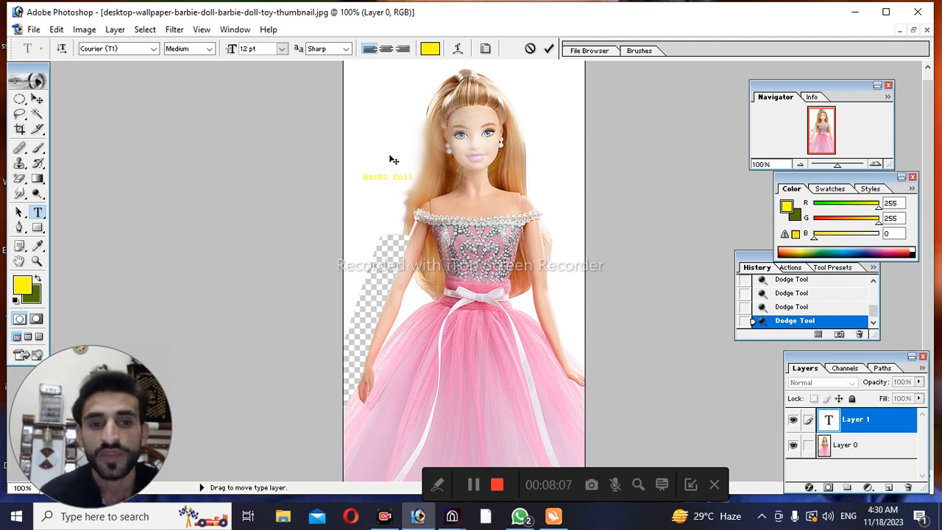
Step: Set the type size to 72 pt and commit the text layer
left_click(282, 49)
left_click(276, 223)
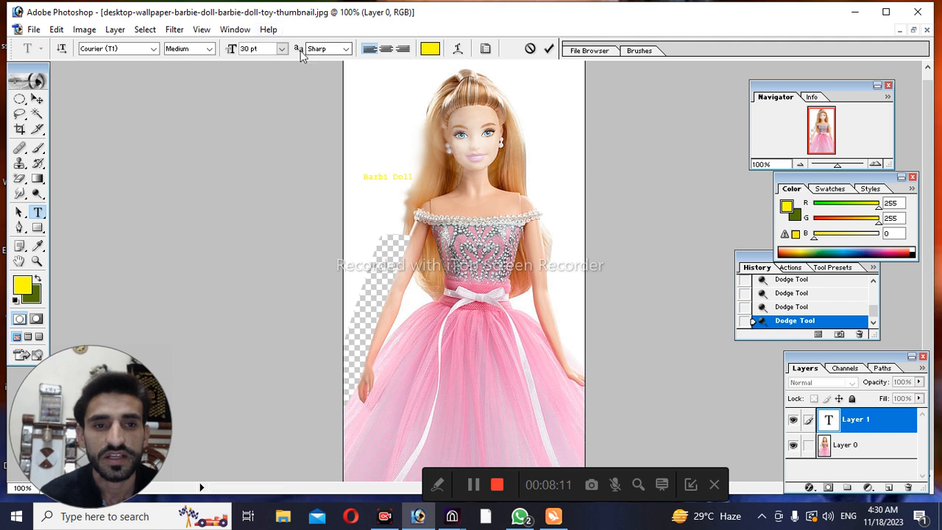
left_click(281, 48)
left_click(278, 281)
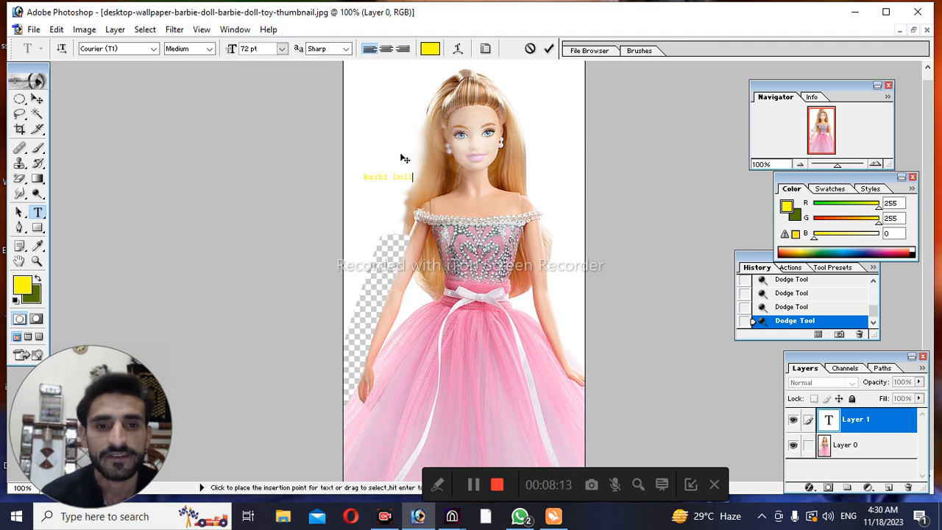
left_click(793, 414)
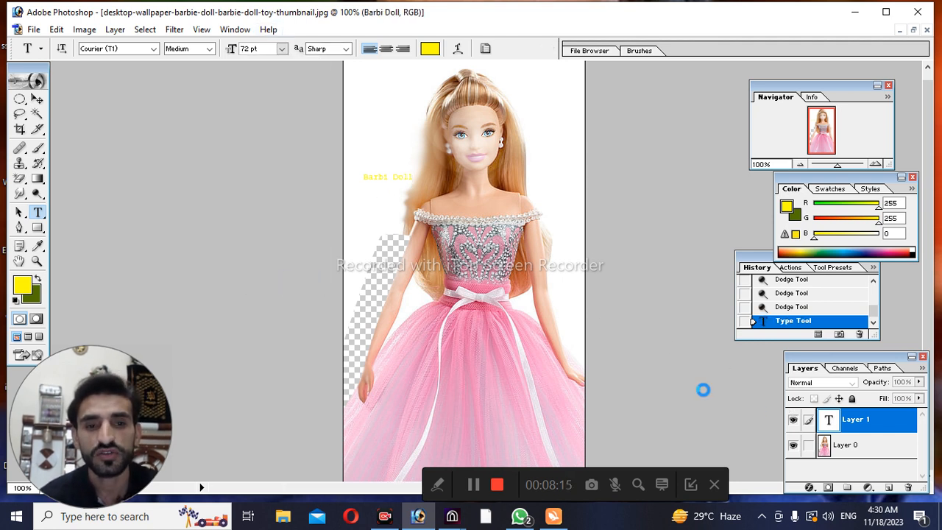
Step: Group the text layer with the previous layer and free-transform it to about 182% width and 692% height in the image's upper-left corner
key("ctrl+g")
key("ctrl+t")
left_click_drag(414, 179, 426, 84)
left_click_drag(458, 116, 439, 106)
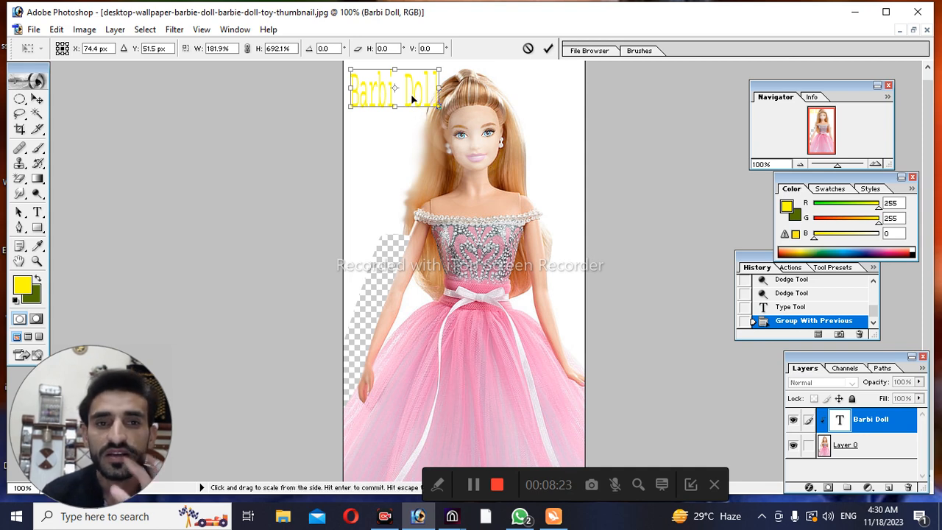
key("Return")
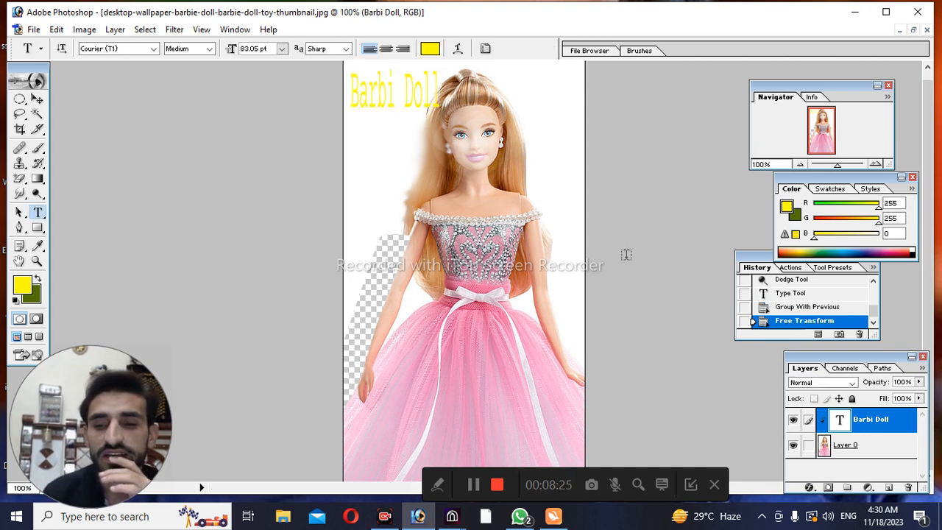
Step: Style the Barbi Doll text with a red outside Stroke, Drop Shadow, Inner Shadow, Outer Glow, Inner Glow, and Bevel and Emboss with Contour and Texture
left_click(810, 491)
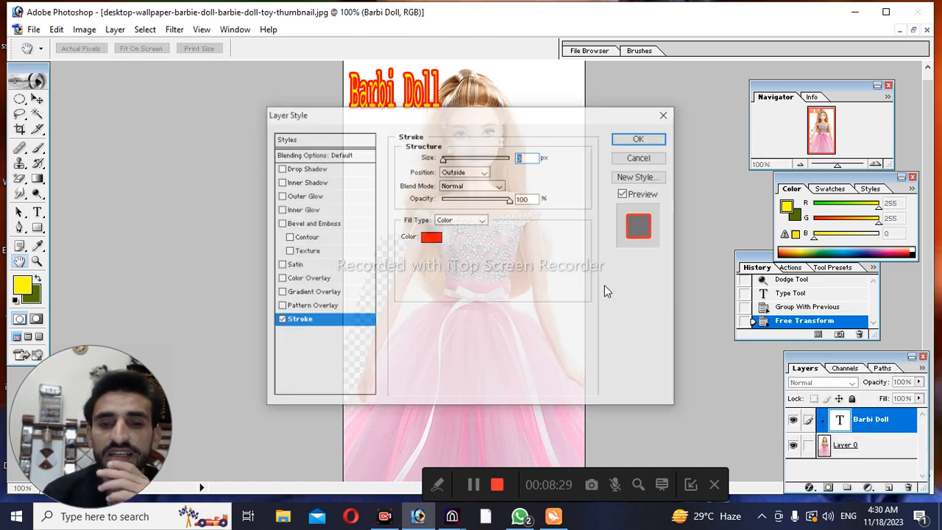
left_click_drag(448, 120, 686, 120)
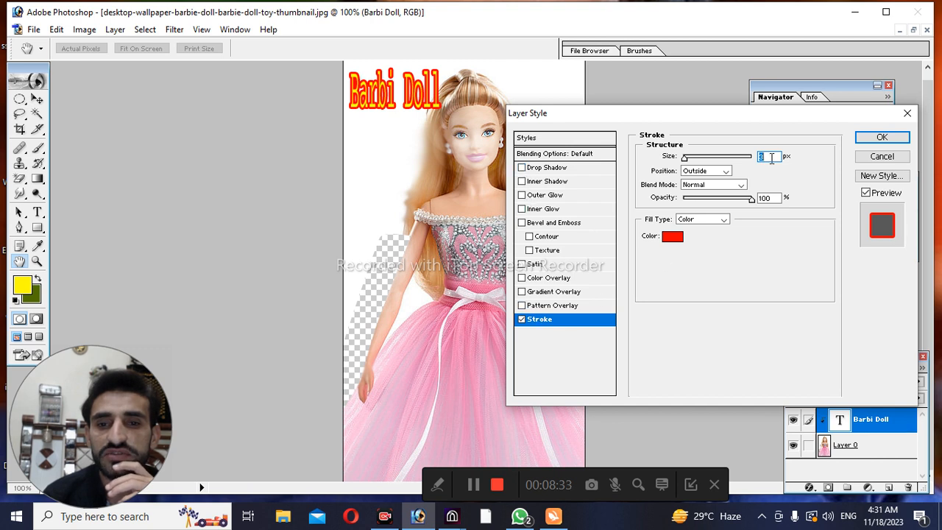
left_click(522, 168)
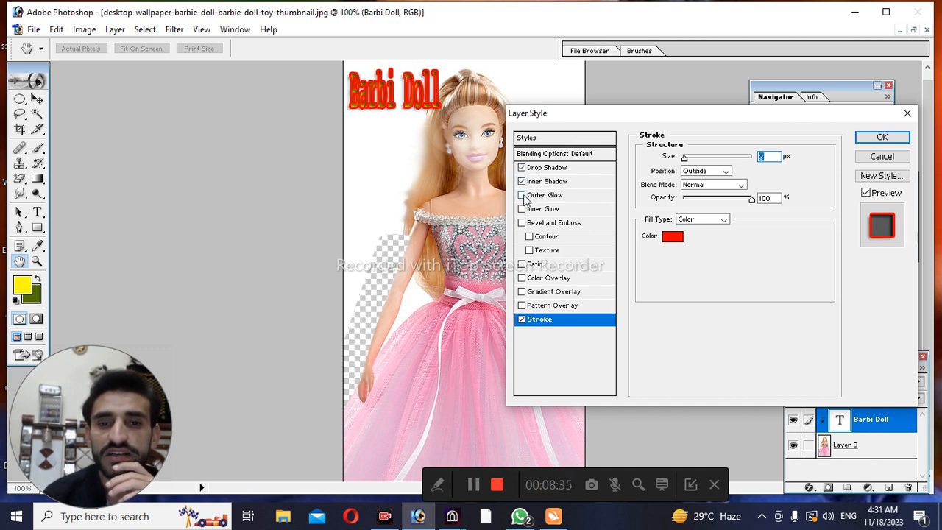
left_click(522, 195)
left_click(522, 209)
left_click(521, 223)
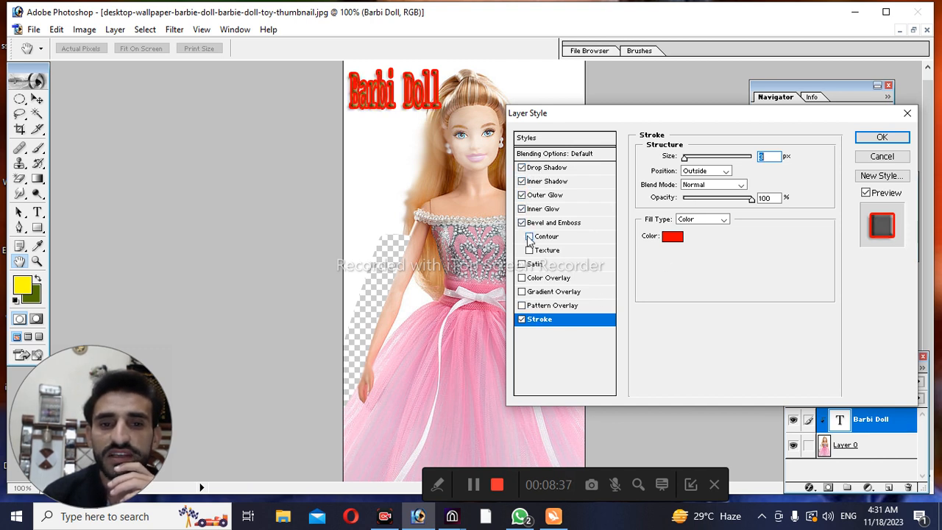
left_click(530, 237)
left_click(529, 251)
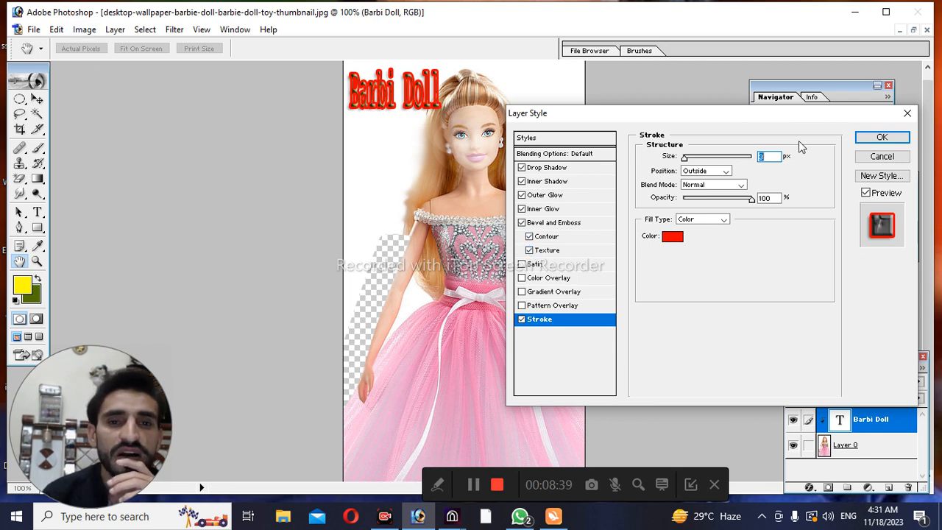
left_click(882, 137)
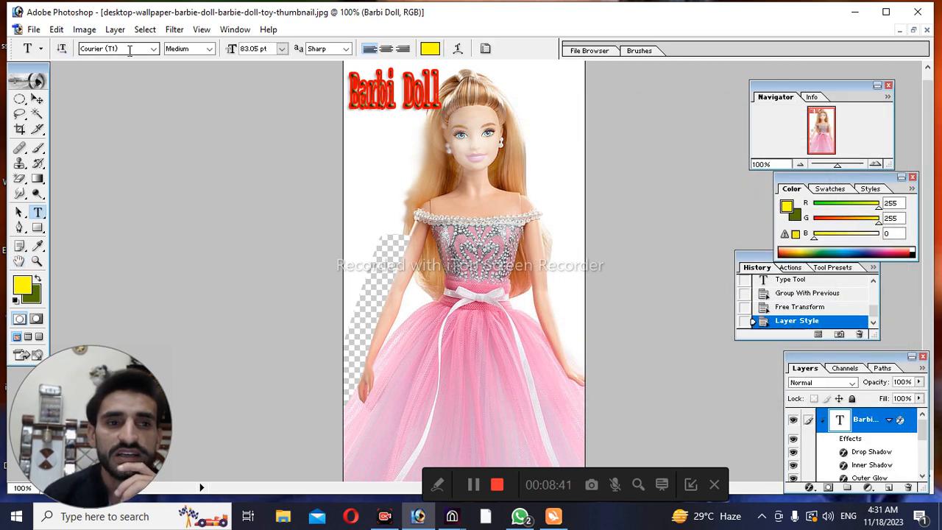
Step: Change the Barbi Doll title's font to Lucida Console and close the PC Repair window that covers the image
left_click(153, 49)
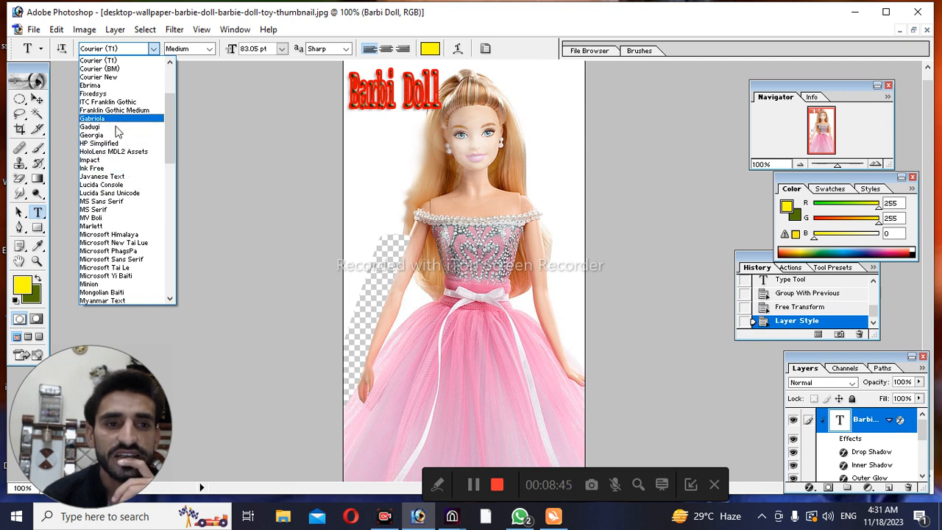
left_click(115, 185)
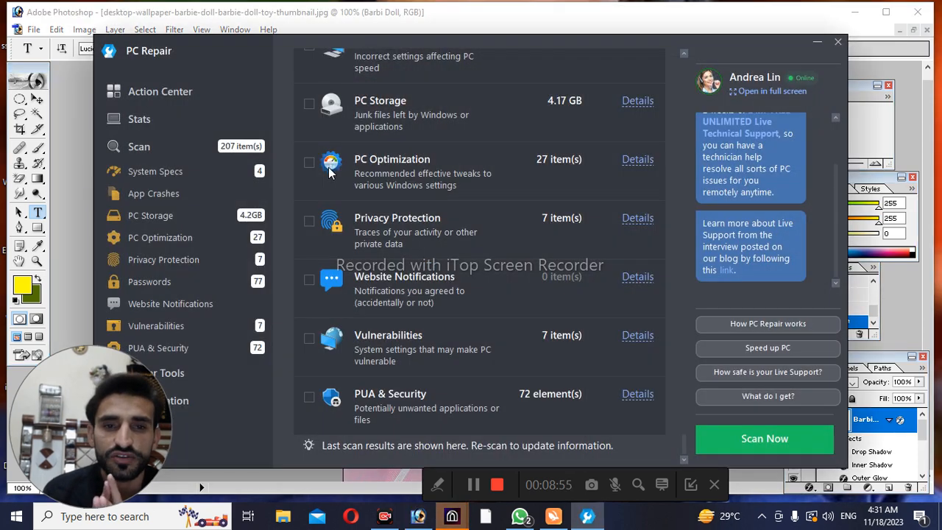
left_click(838, 42)
left_click(532, 287)
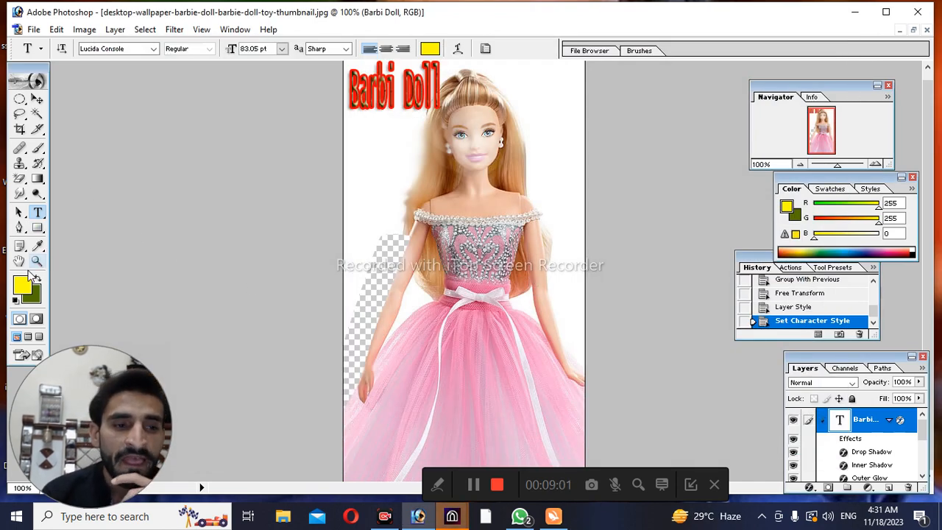
Step: Sample foreground colours with the Eyedropper from the white background, pink skirt, doll's forehead and finally the red of the title
left_click(19, 262)
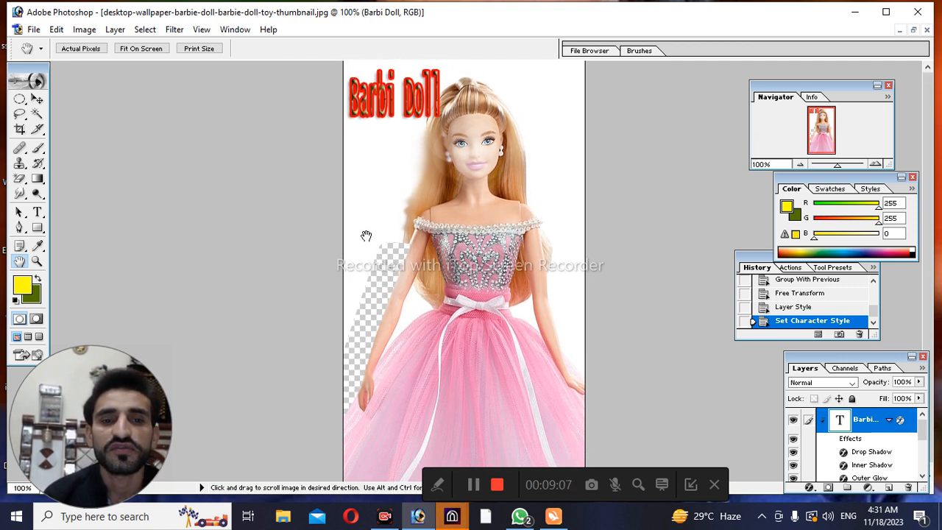
left_click_drag(375, 189, 375, 269)
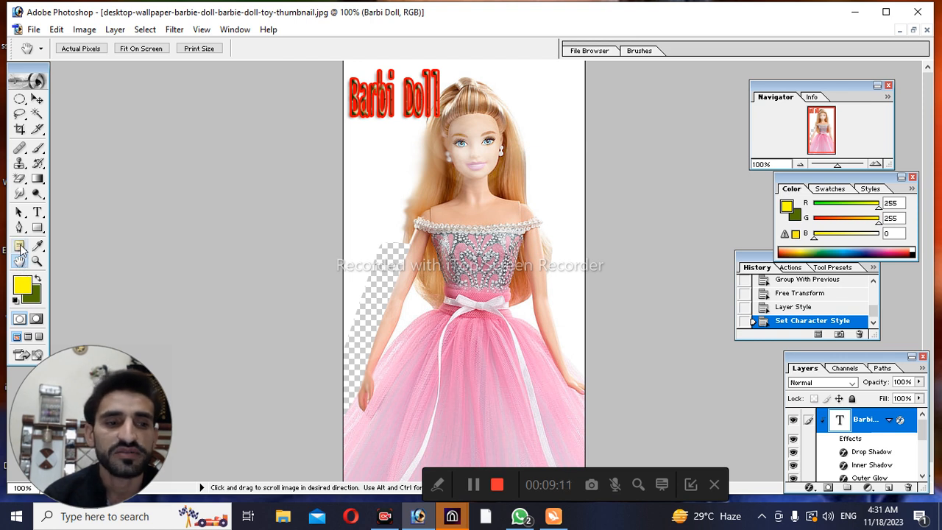
left_click(40, 247)
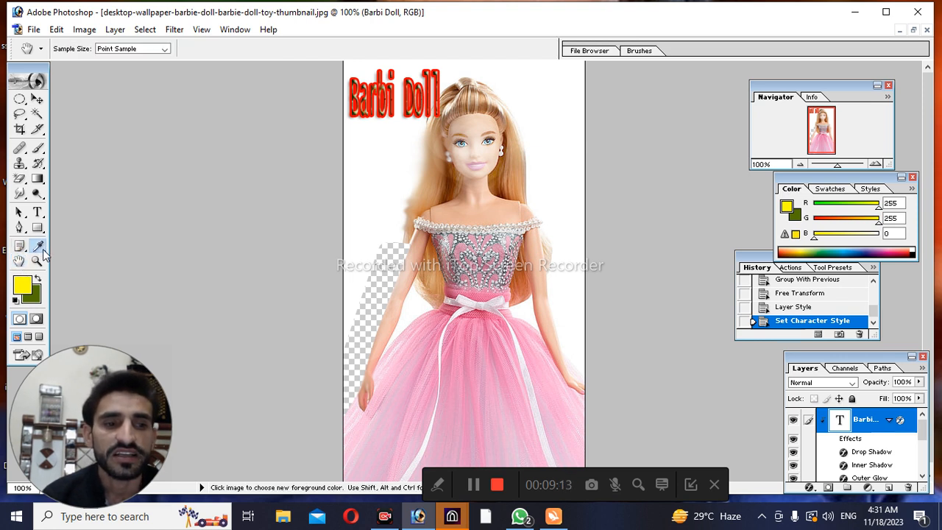
left_click(382, 176)
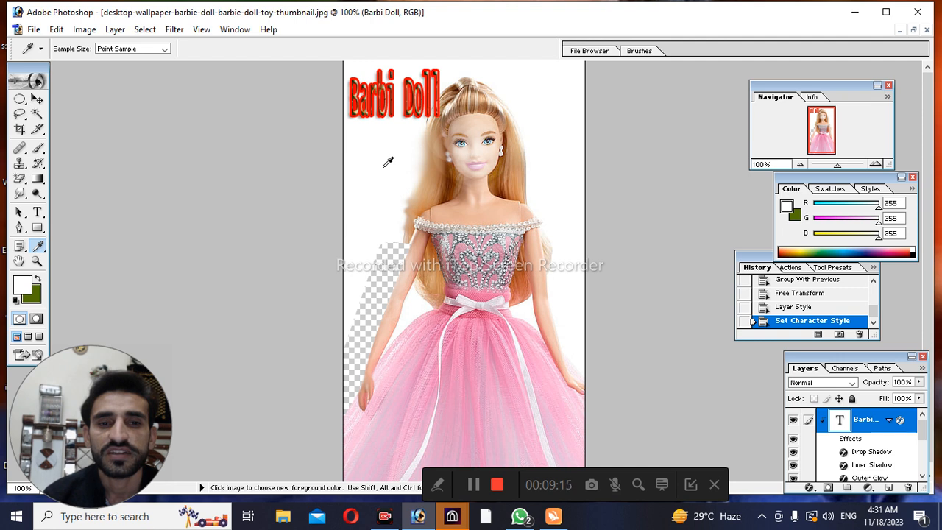
left_click(471, 355)
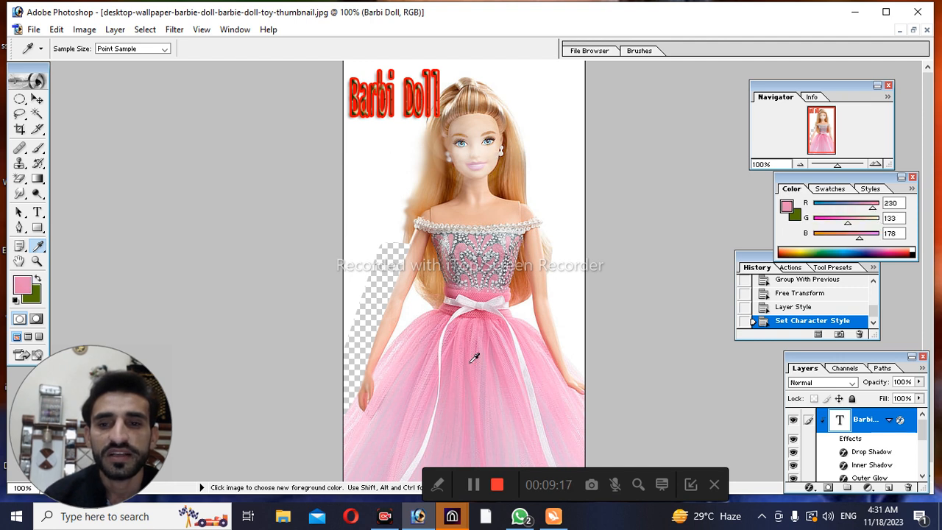
left_click(485, 112)
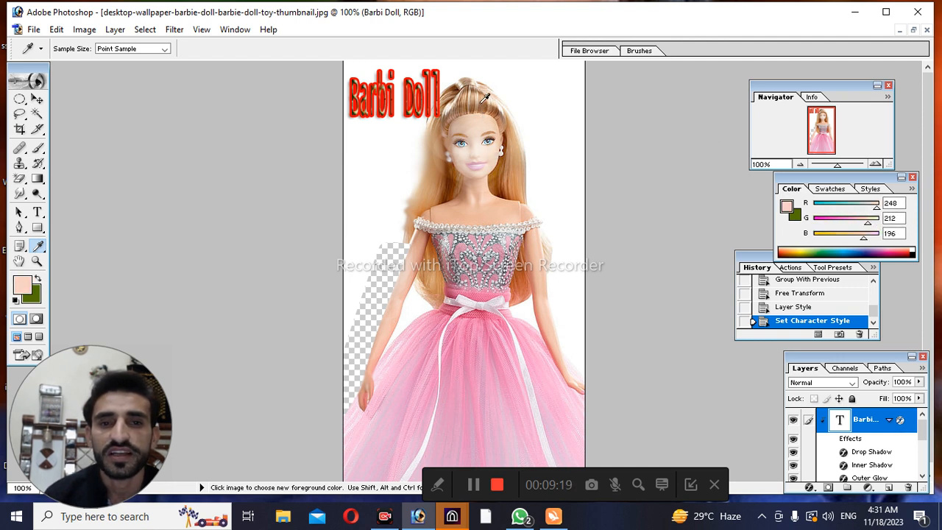
left_click(425, 95)
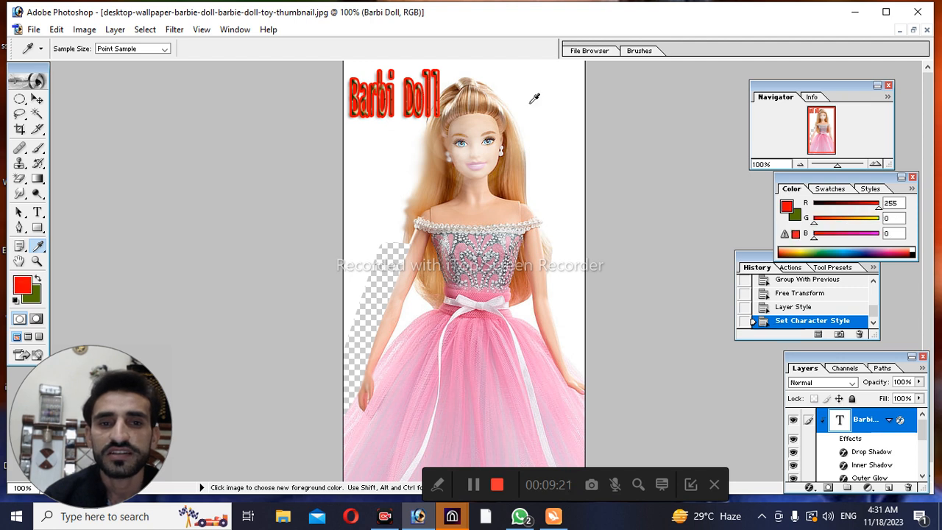